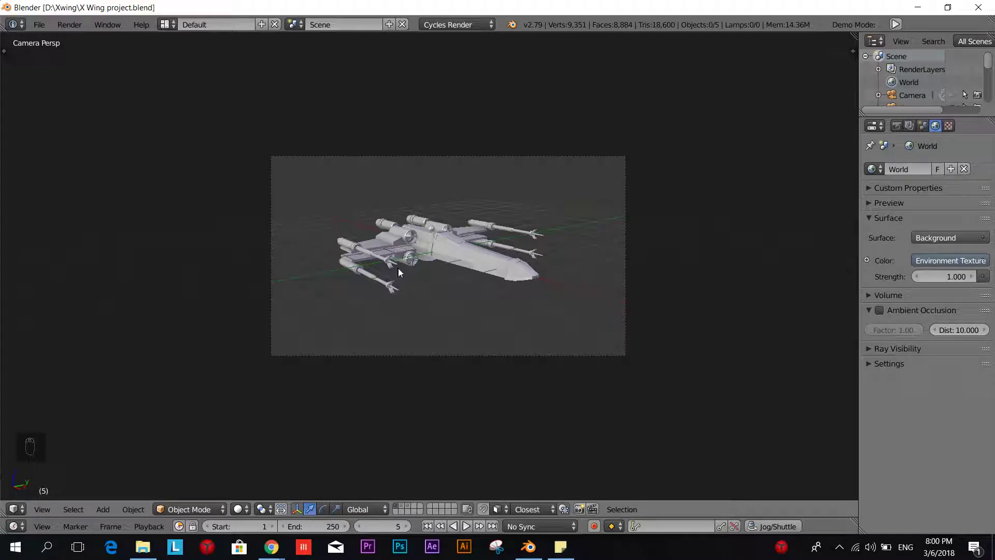
Step: Add a plane mesh to the X-wing scene
scroll(327, 225, "up", 2)
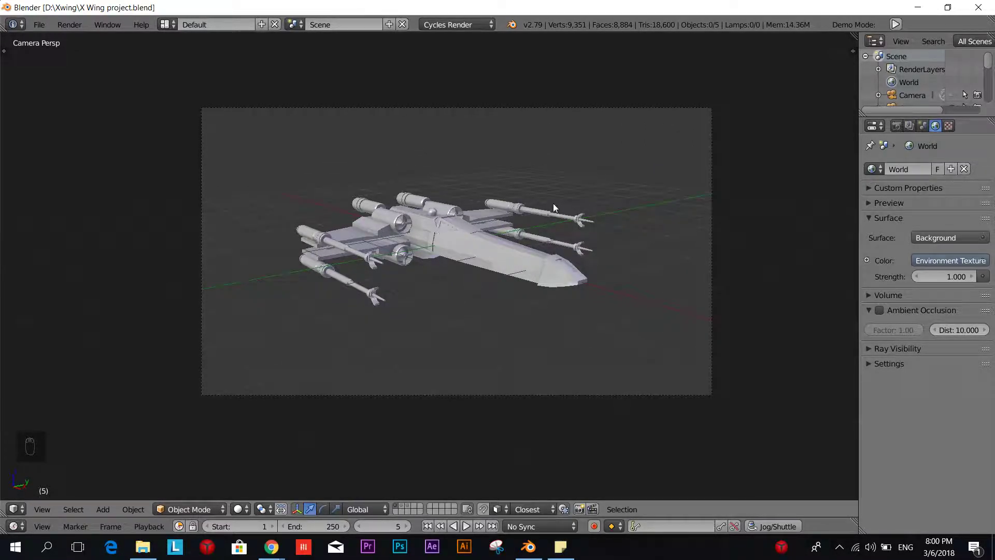
scroll(490, 268, "down", 2)
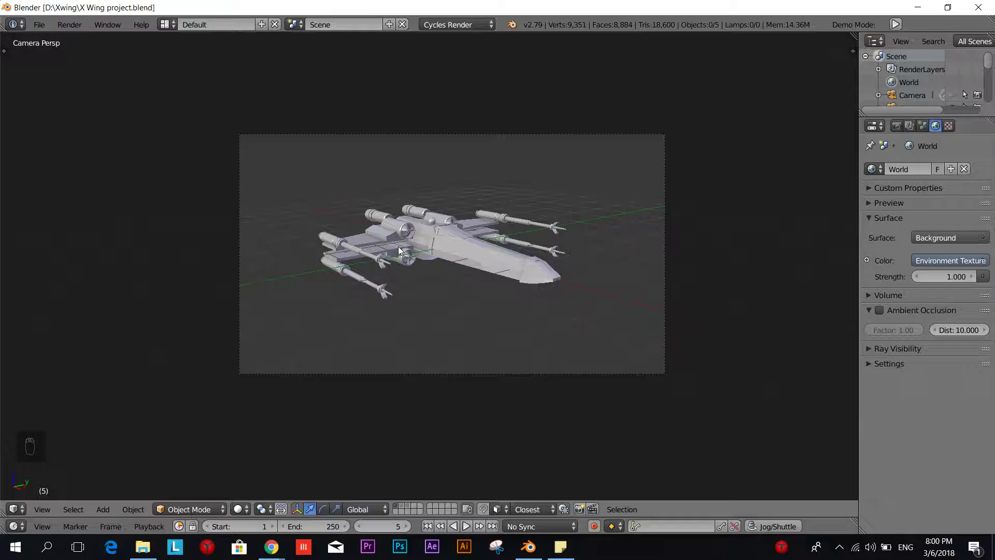
key("shift+a")
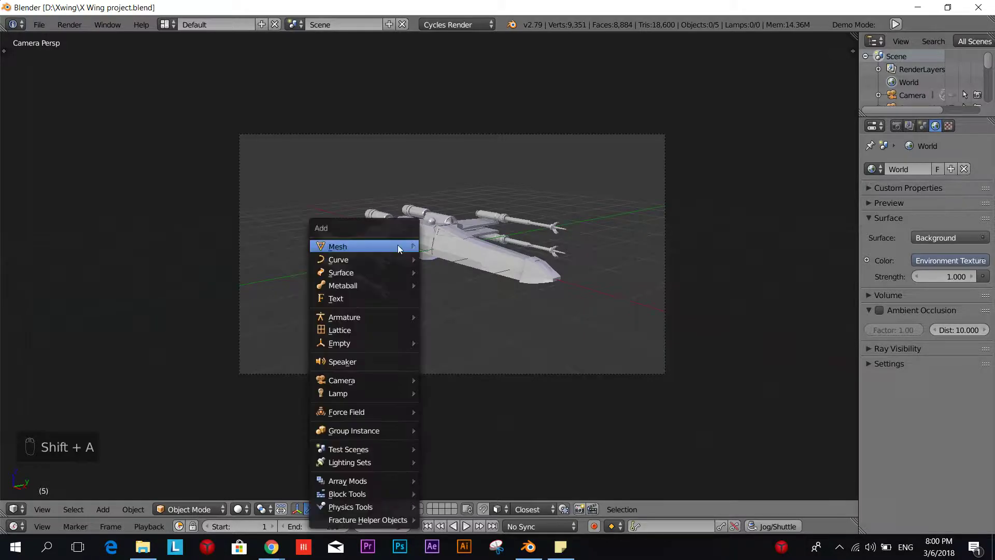
mouse_move(393, 243)
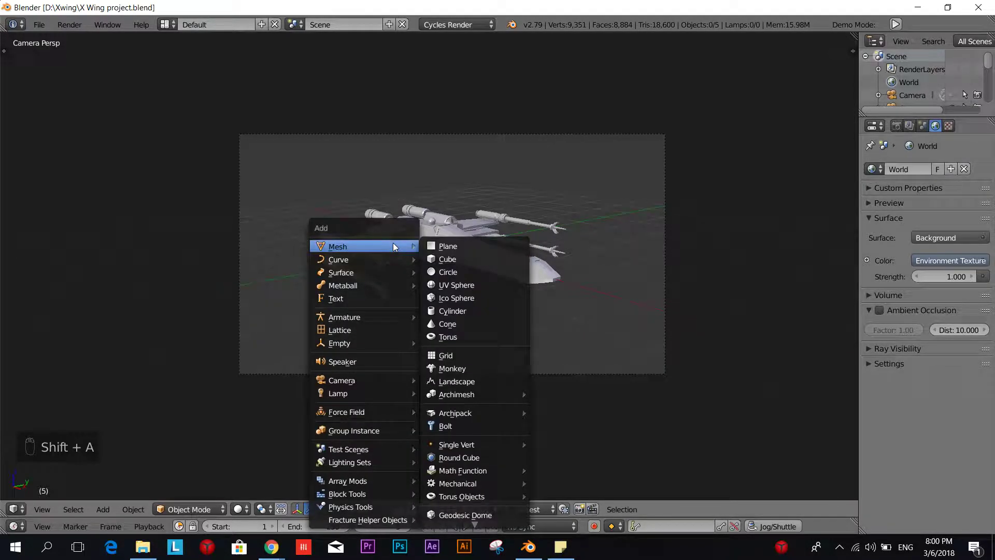
left_click(433, 250)
scroll(433, 250, "down", 3)
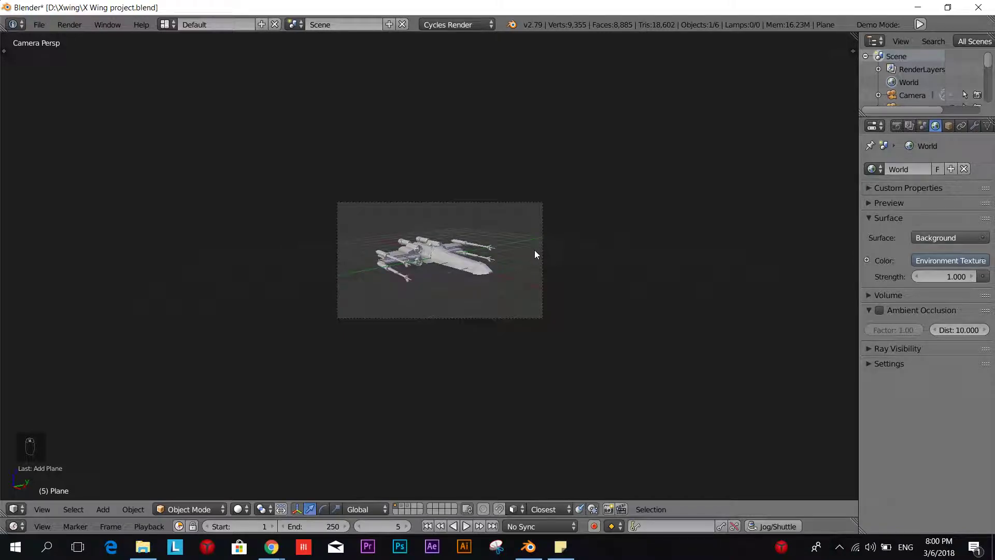
Step: Scale the plane in top view and move it over the X-wing's rear body
key("KP_7")
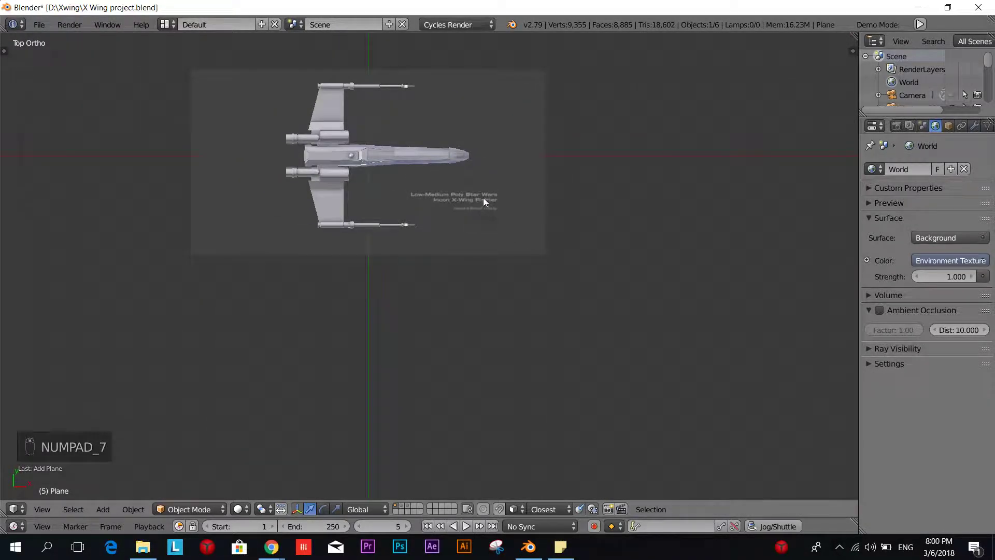
key("s")
left_click(533, 194)
scroll(533, 193, "down", 6)
key("g")
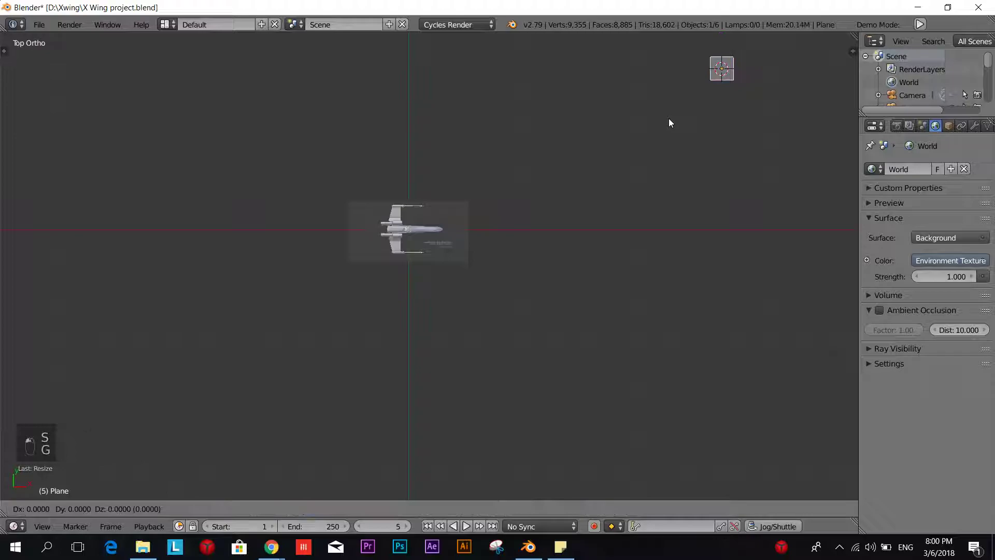
left_click(348, 285)
scroll(394, 254, "up", 5)
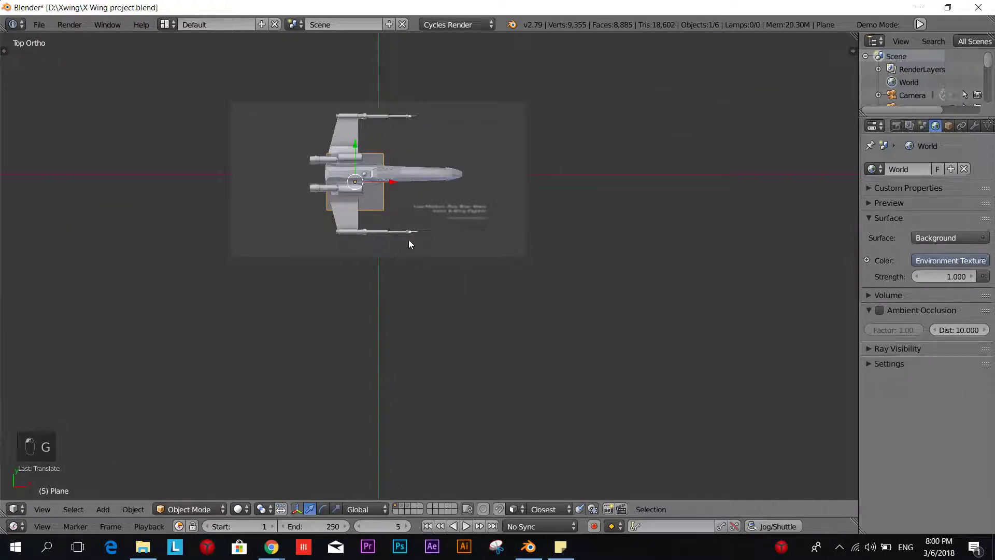
middle_click_drag(408, 245, 433, 294, "shift")
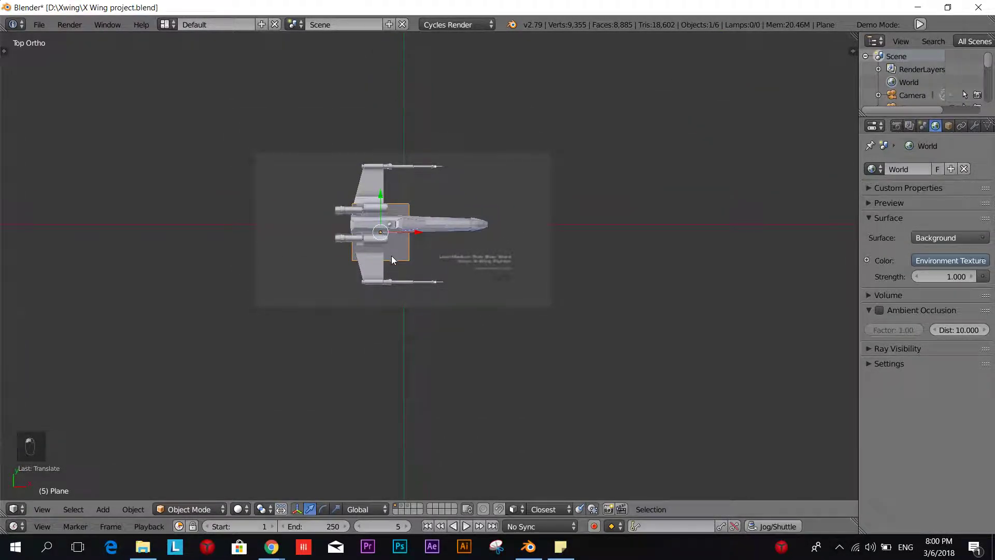
Step: Enlarge the plane well beyond the wings and stretch it along the Y axis into a tall rectangle
key("s")
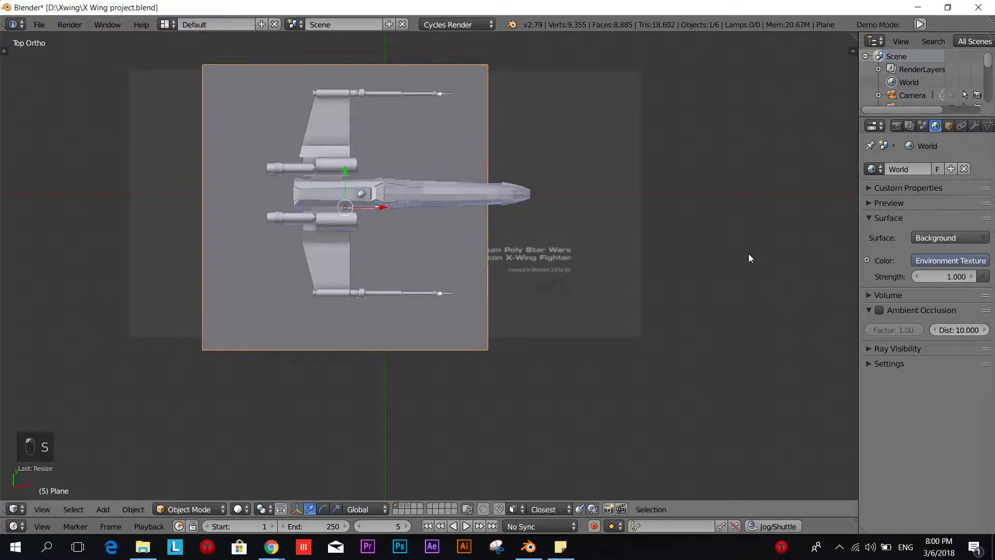
left_click(502, 208)
key("s")
key("y")
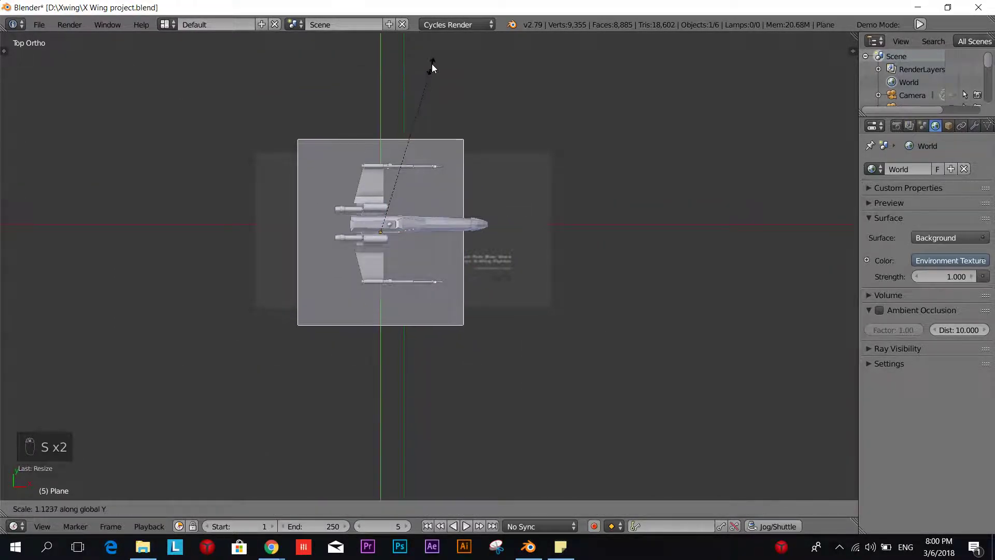
left_click(441, 438)
scroll(426, 426, "down", 4)
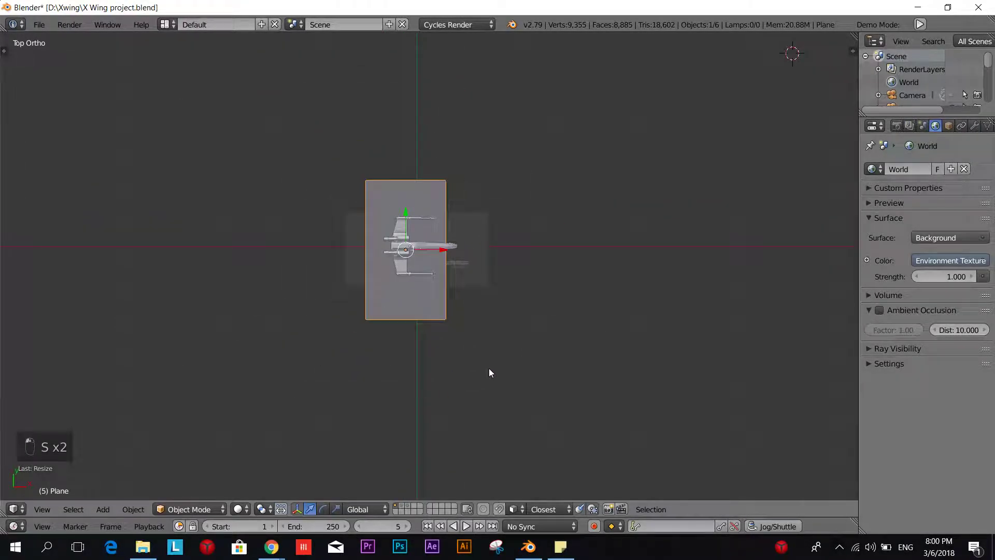
Step: Move the plane about 10 units along negative X, clear of the X-wing's tail
key("KP_0")
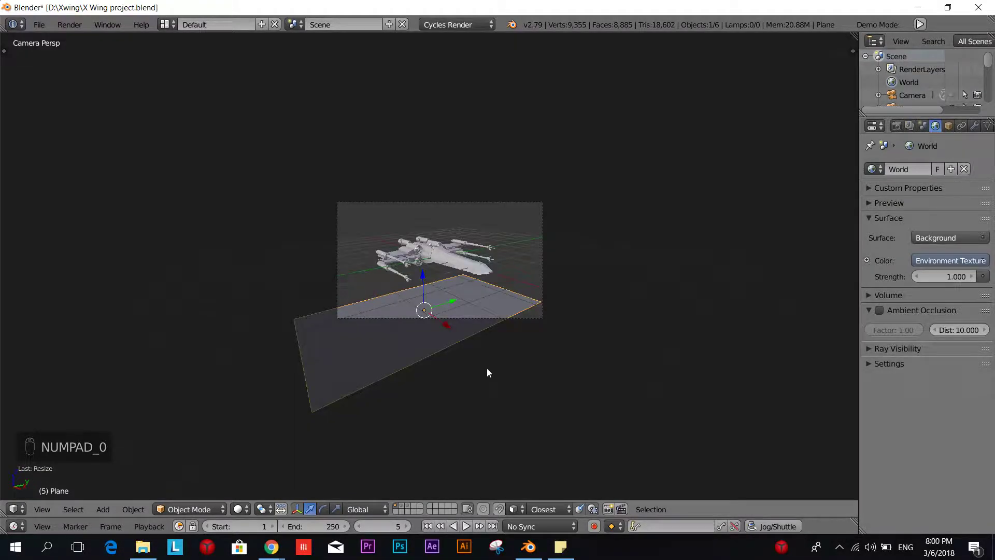
key("KP_0")
key("g")
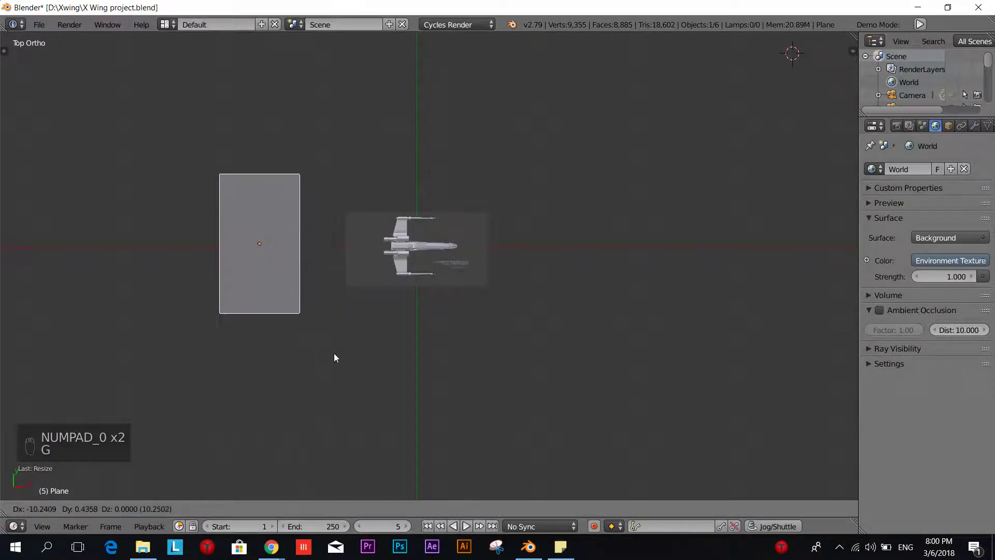
left_click(334, 354)
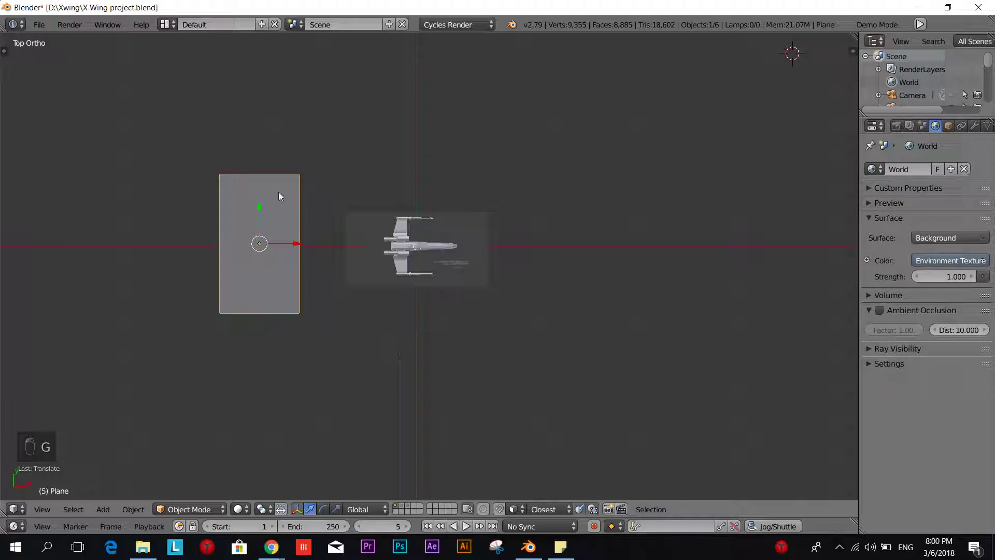
Step: Shorten the plane slightly along the Y axis and shift it closer to the X-wing's tail
key("s")
middle_click(273, 140)
left_click(273, 142)
key("g")
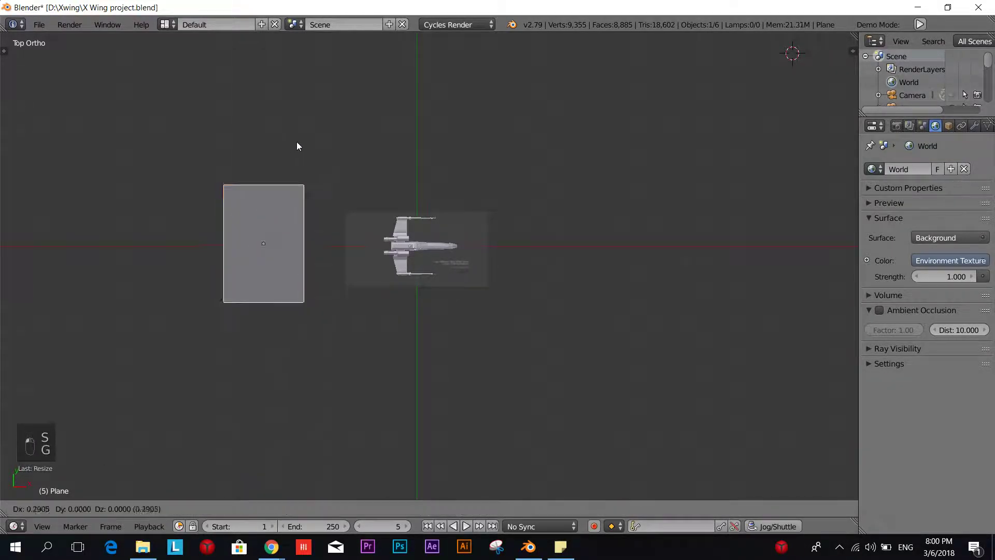
left_click(347, 141)
scroll(349, 212, "up", 3)
key("KP_0")
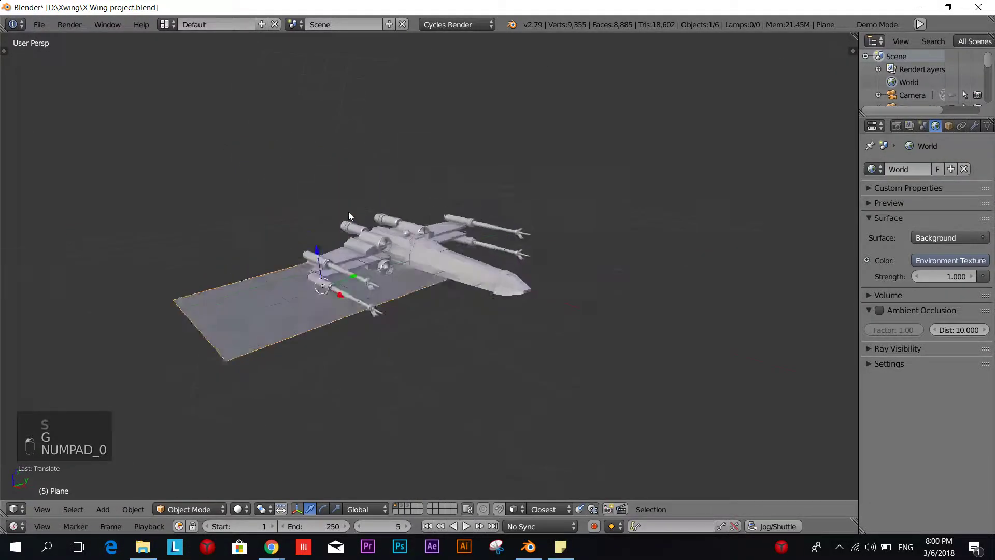
key("KP_0")
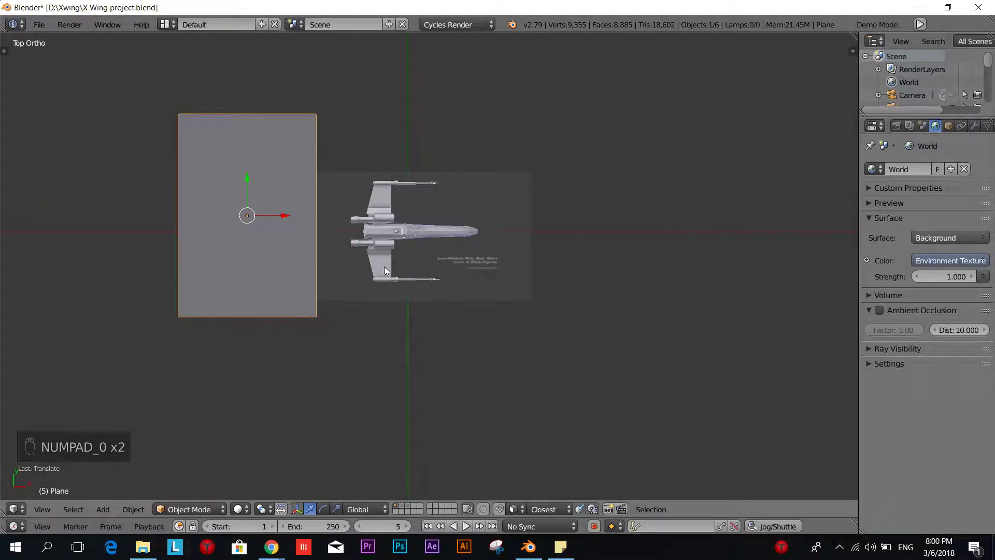
Step: Rotate the plane about 88° upright in front view and position it behind the X-wing in the camera frame
key("KP_1")
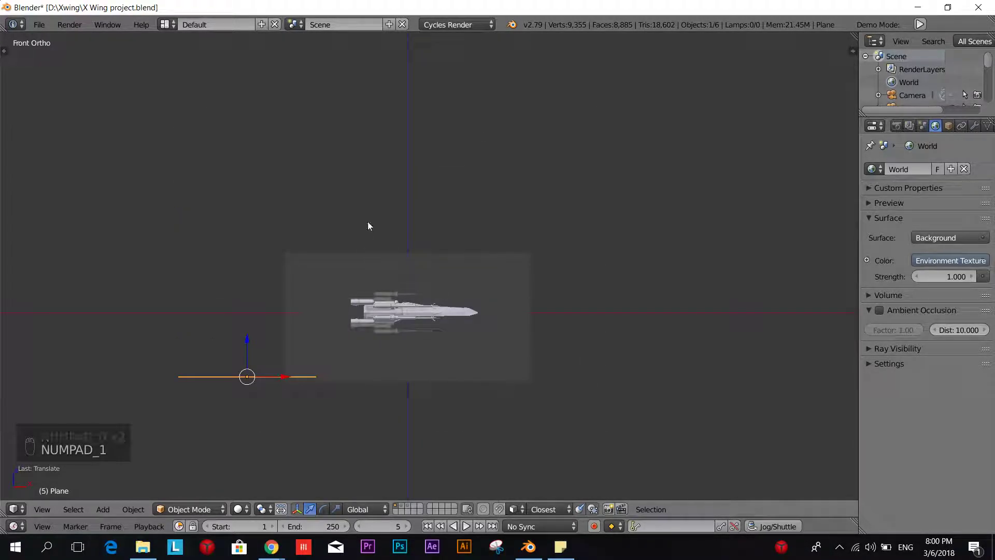
key("r")
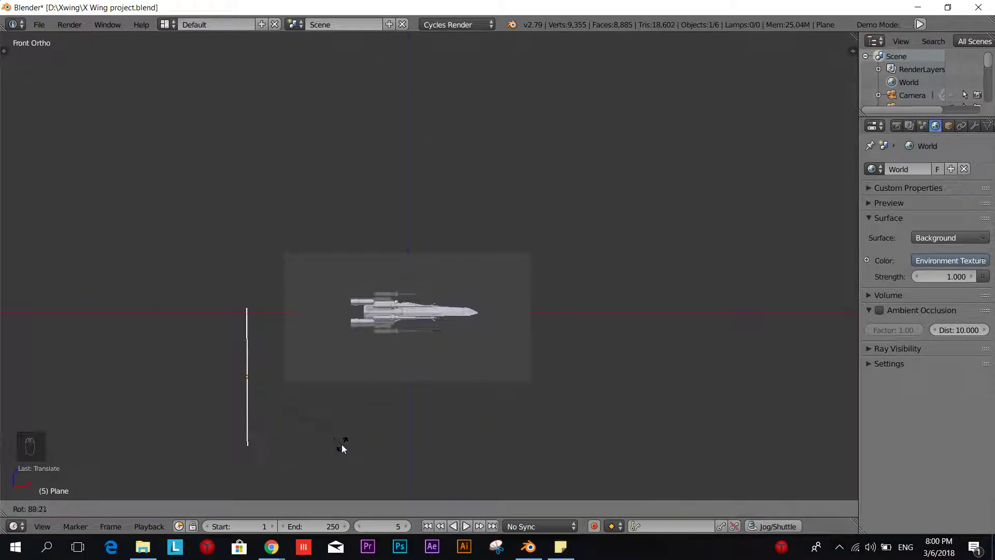
left_click(343, 444)
key("g")
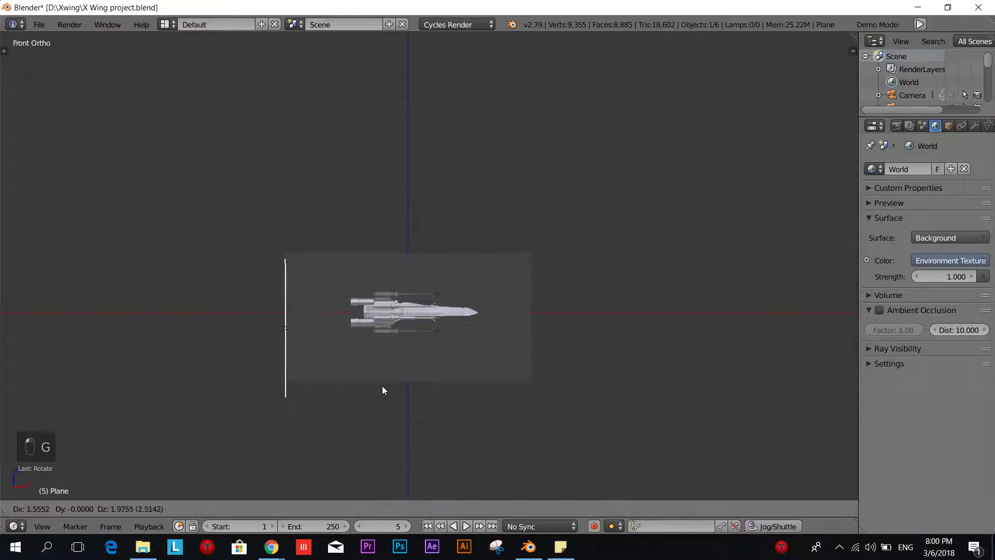
left_click(393, 343)
key("KP_0")
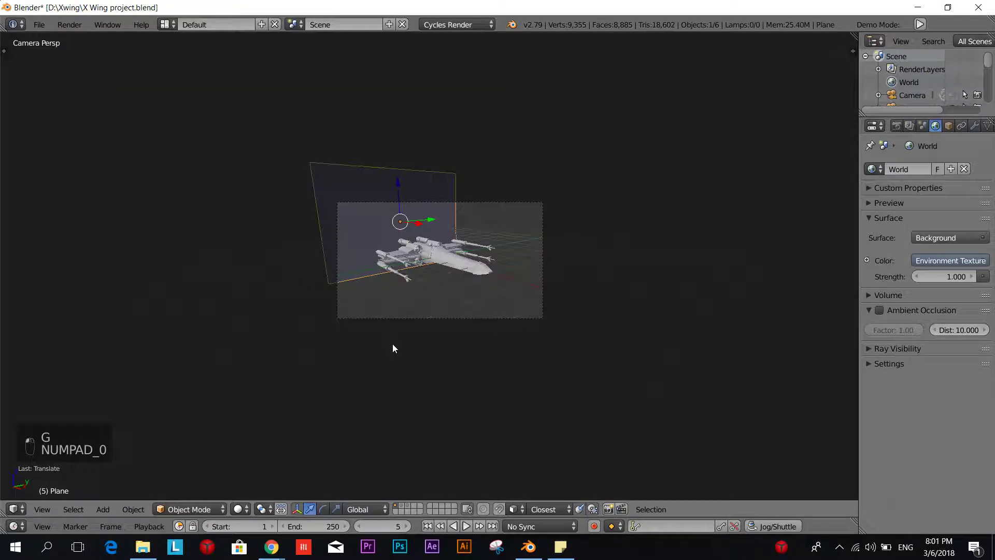
key("g")
left_click(409, 375)
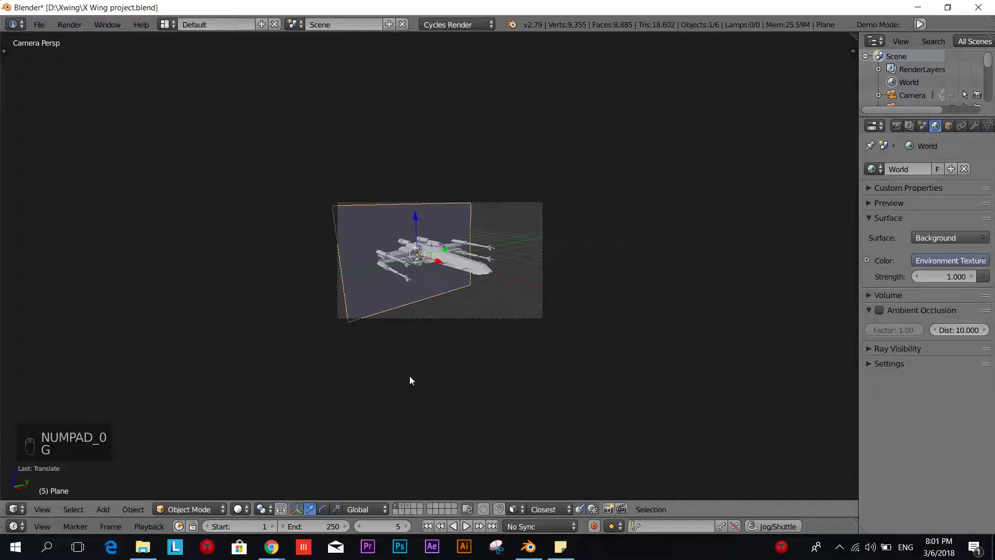
Step: Rotate the upright plane in top view to face the camera and move it slightly back behind the ship
key("KP_7")
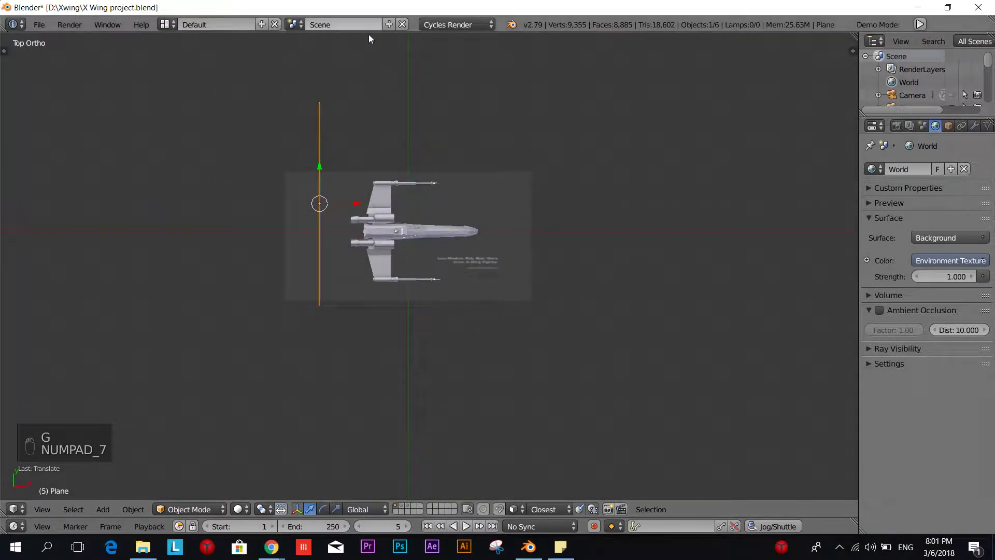
key("r")
left_click(430, 120)
key("g")
left_click(418, 89)
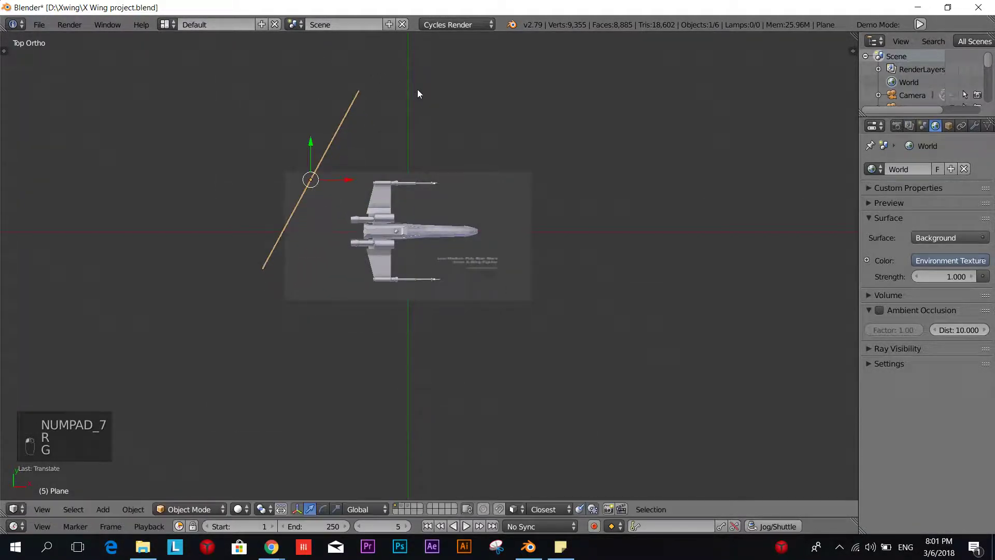
Step: Reposition the backdrop plane in camera view and tilt it slightly to align with the camera frame
key("KP_0")
key("g")
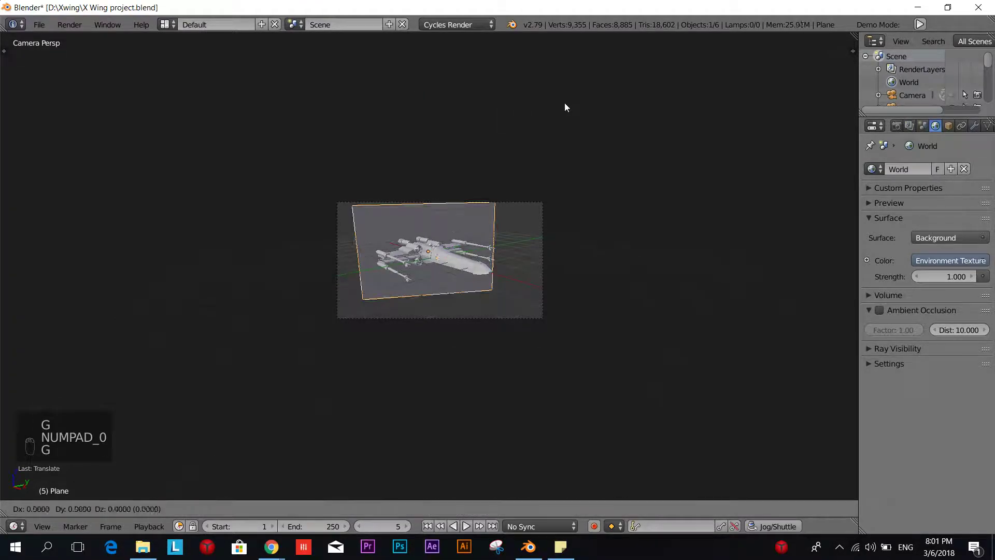
left_click(570, 109)
key("r")
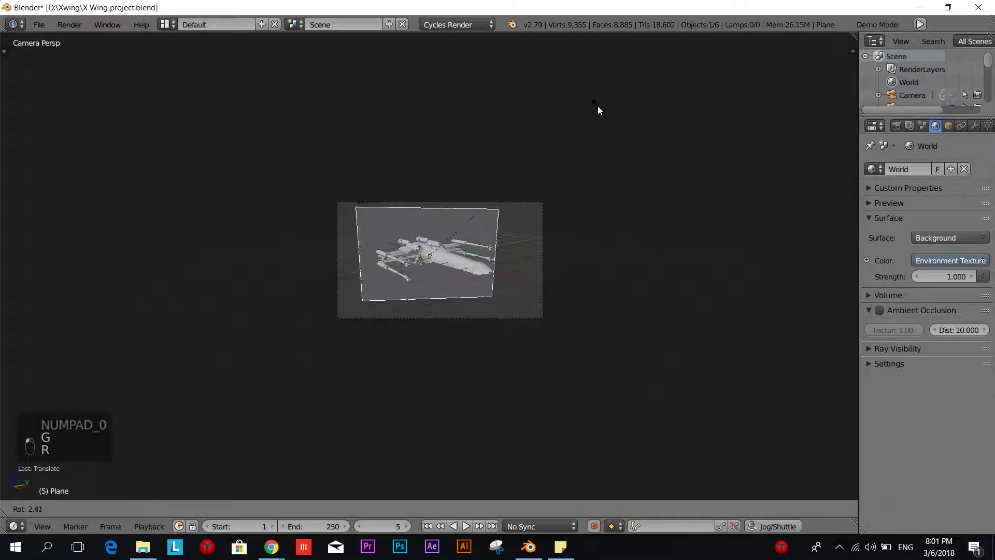
left_click(596, 108)
Step: Scale the backdrop plane up and shift it until it covers the whole camera frame
key("s")
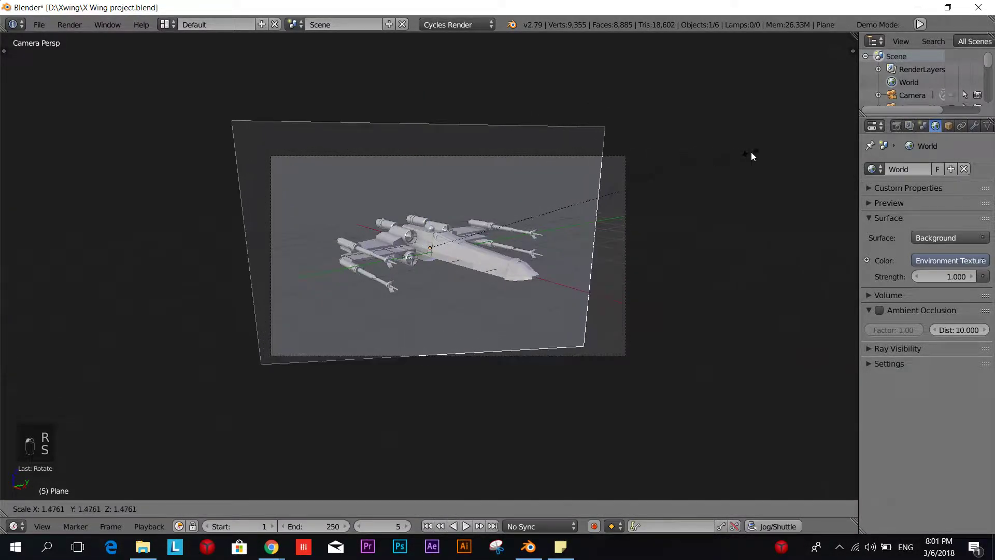
left_click(759, 161)
key("s")
left_click(787, 177)
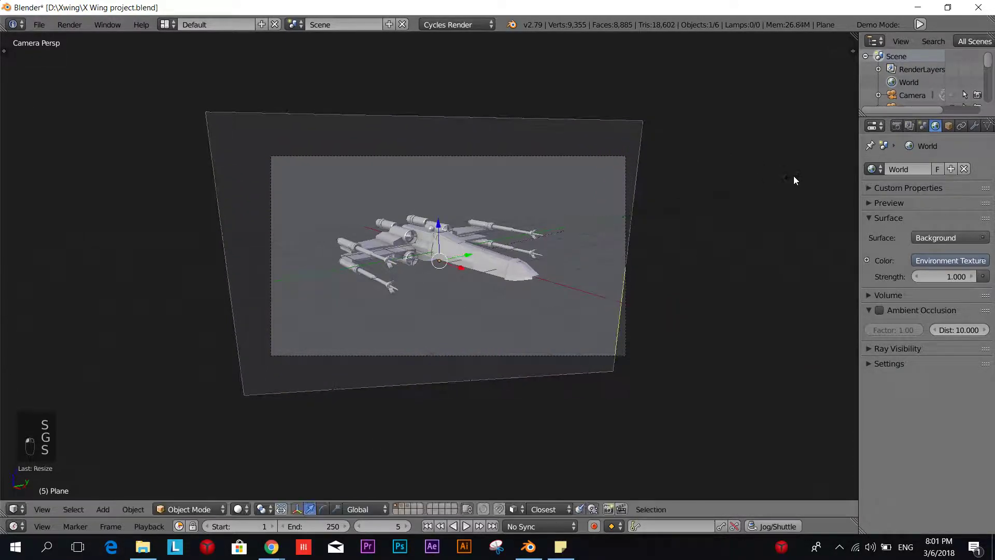
scroll(676, 181, "down", 1)
scroll(675, 180, "down", 1)
key("g")
left_click(679, 184)
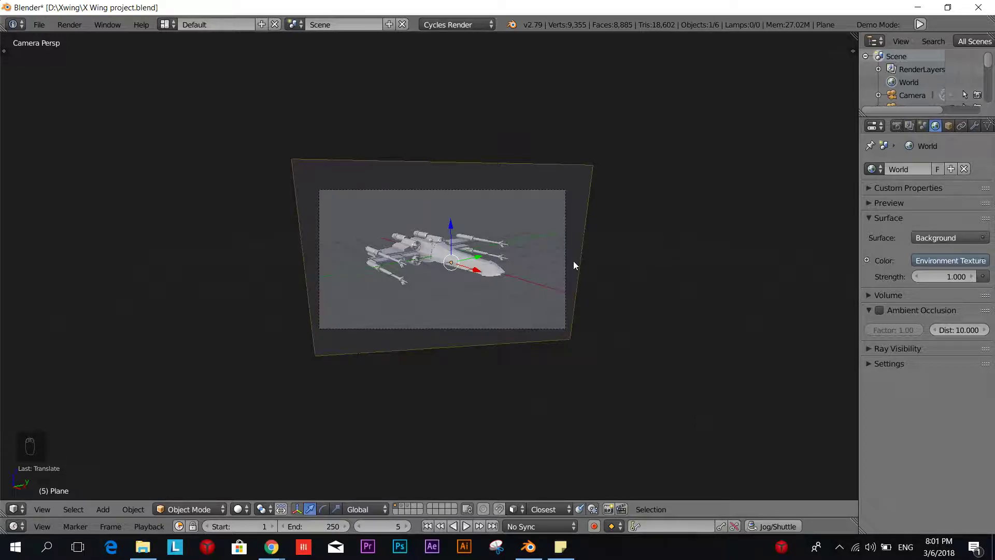
scroll(395, 288, "up", 4)
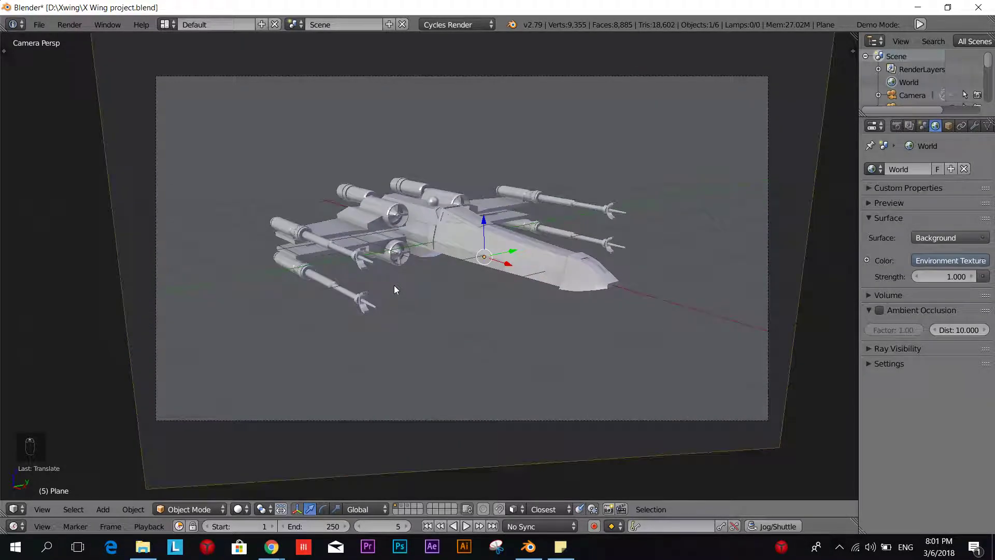
scroll(386, 289, "down", 3)
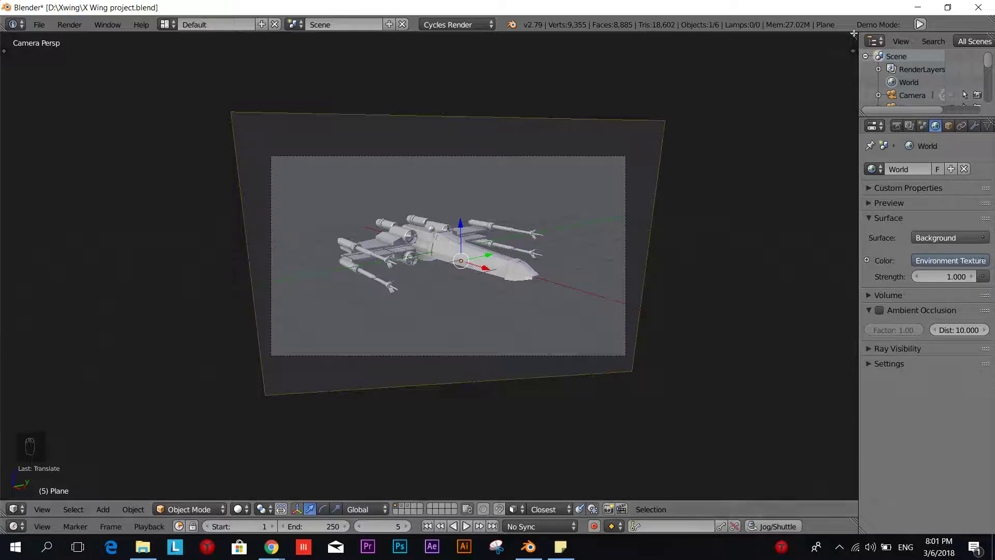
Step: Split the 3D viewport in half vertically and change the new area to the Node Editor
left_click_drag(855, 38, 427, 122)
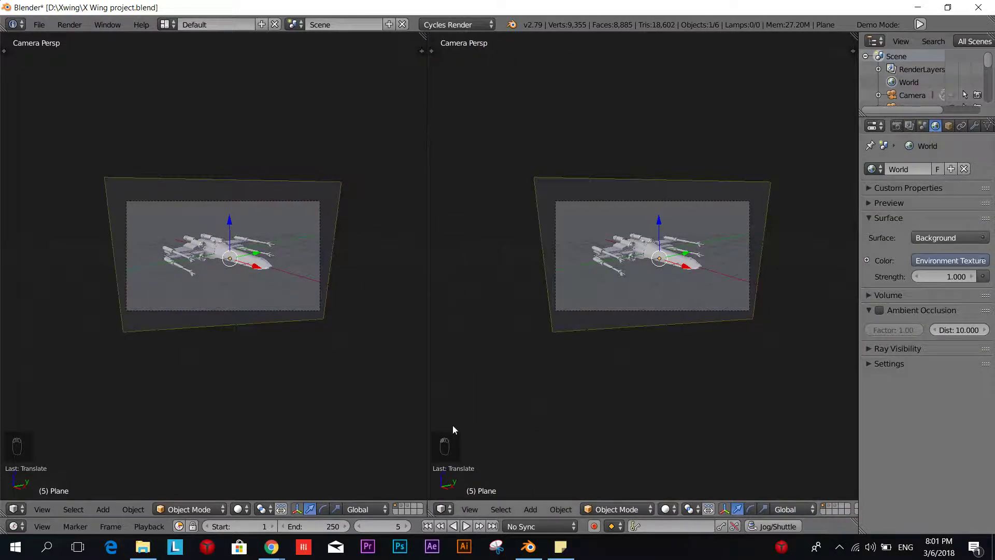
left_click(444, 508)
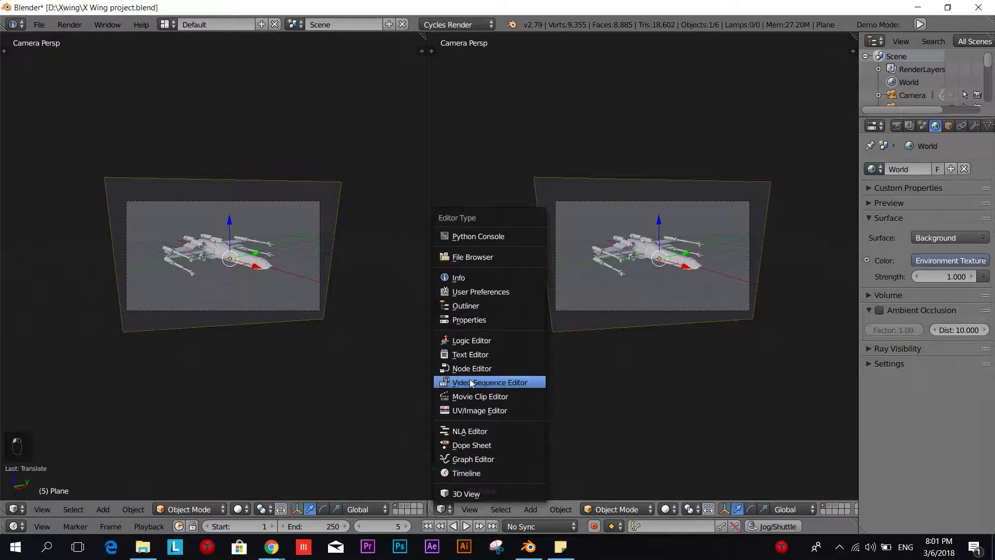
left_click(471, 369)
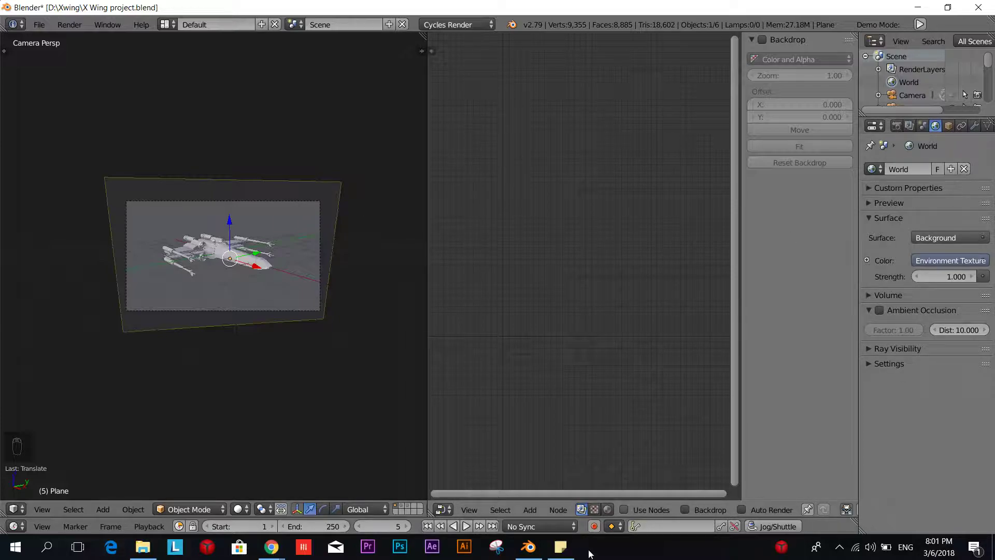
Step: Switch the Node Editor to material nodes, hide its sidebar and widen the properties editor
left_click(607, 509)
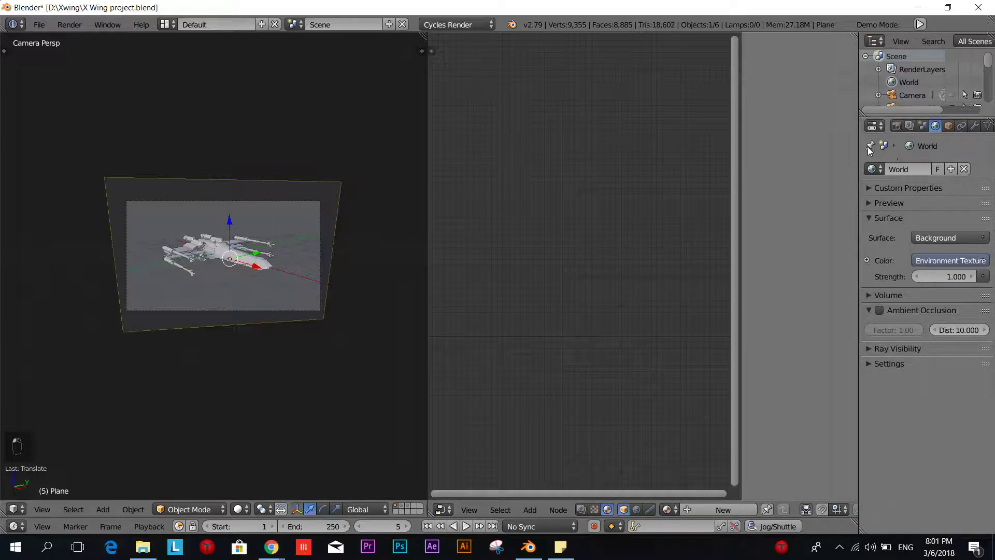
key("n")
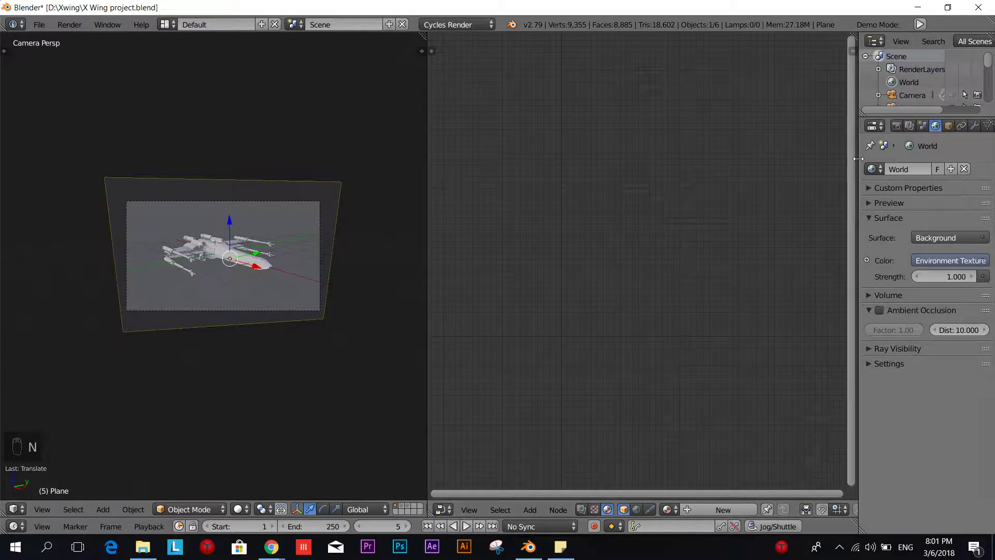
left_click_drag(858, 158, 761, 158)
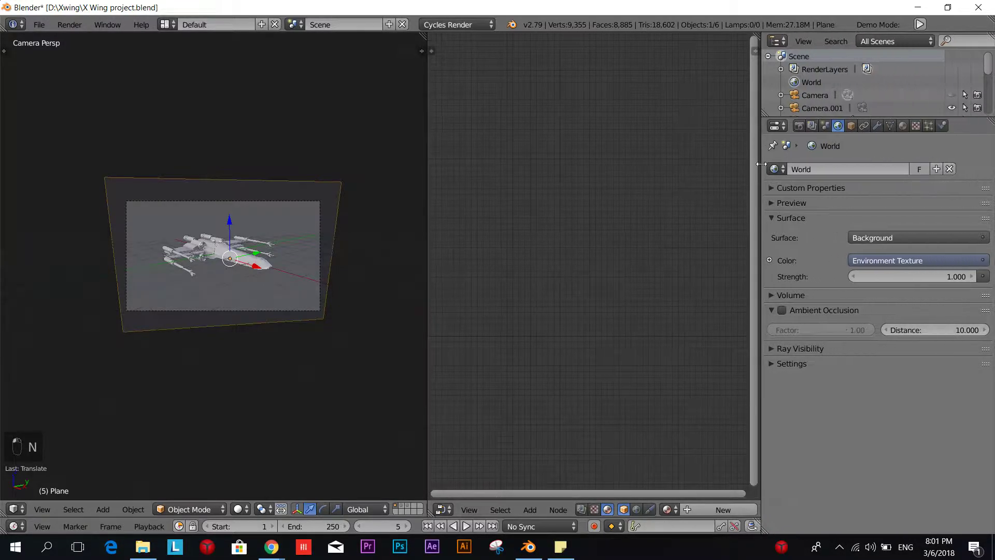
Step: Create a new material for the backdrop plane and narrow the properties editor again to give the nodes more room
left_click(901, 130)
left_click(843, 211)
scroll(616, 349, "up", 2)
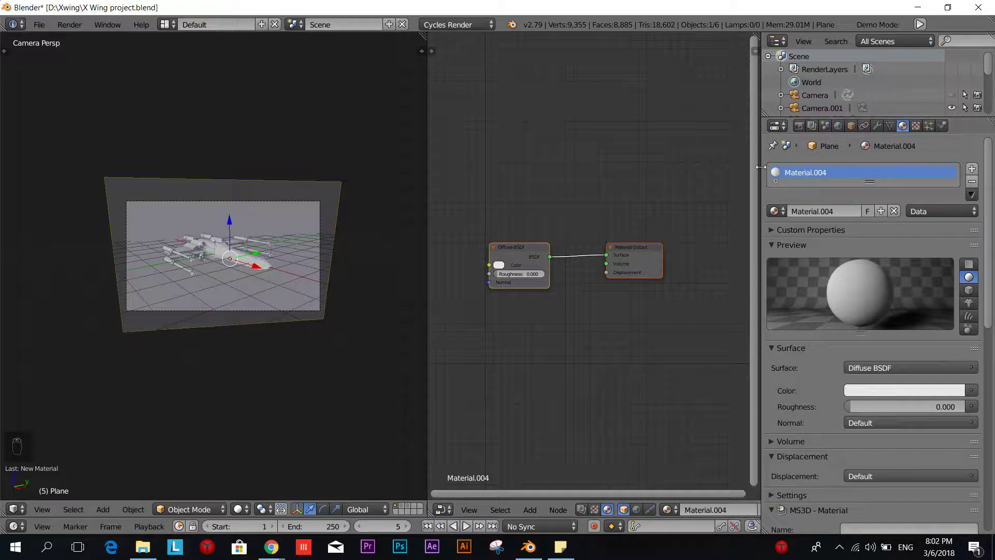
left_click_drag(763, 172, 840, 172)
scroll(584, 373, "up", 2)
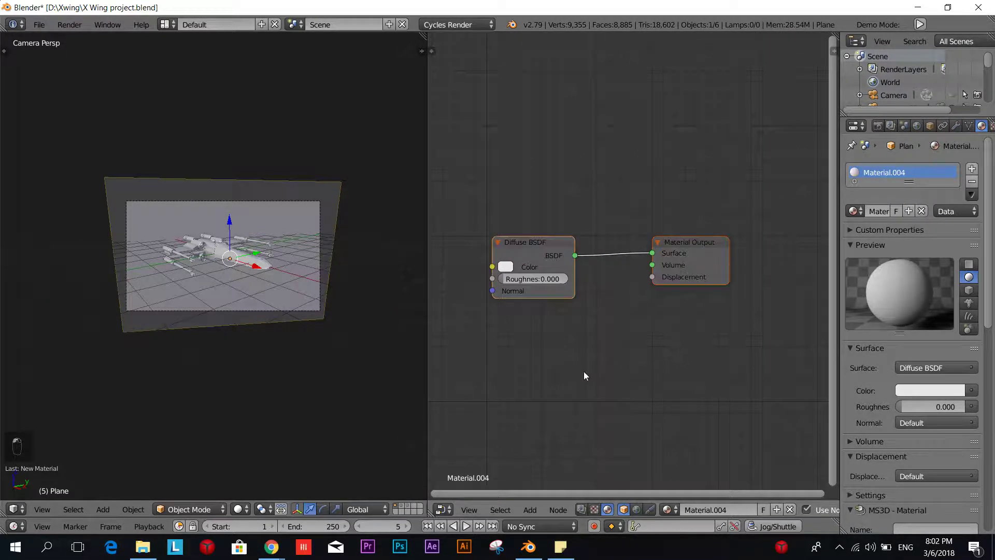
middle_click_drag(584, 374, 650, 376)
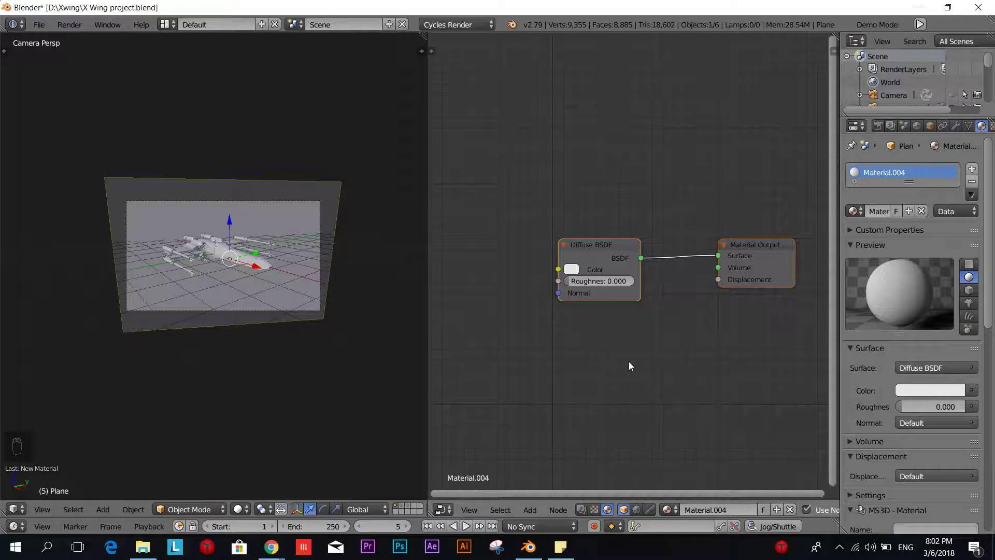
Step: Add an Image Texture node before the Diffuse BSDF and connect its Color output to the shader's Color input
key("shift+a")
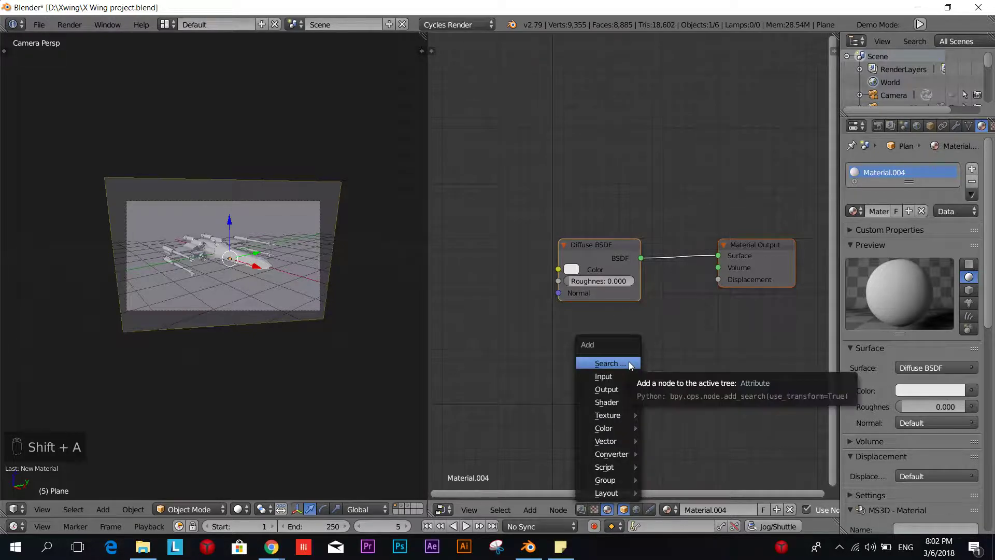
left_click(617, 363)
type("im")
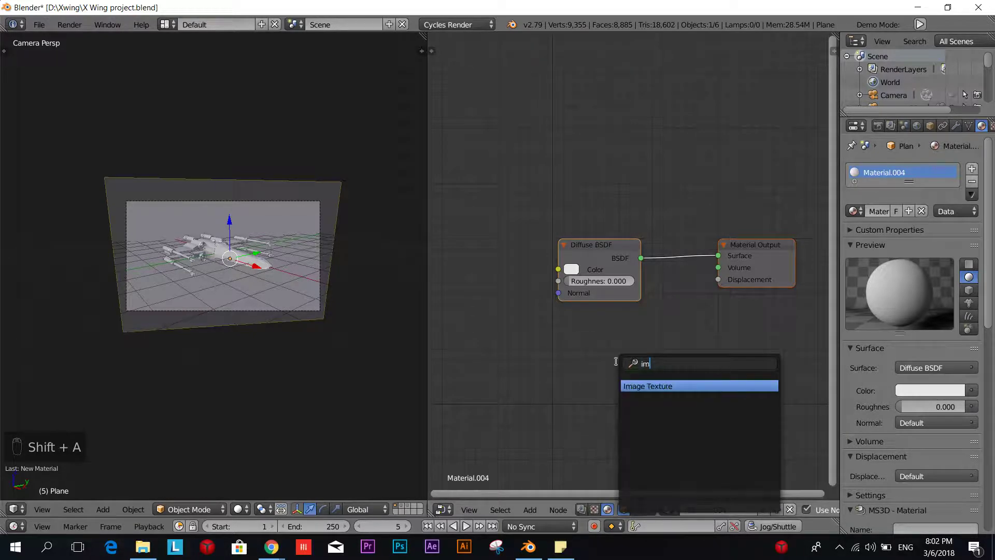
type("a")
left_click(667, 389)
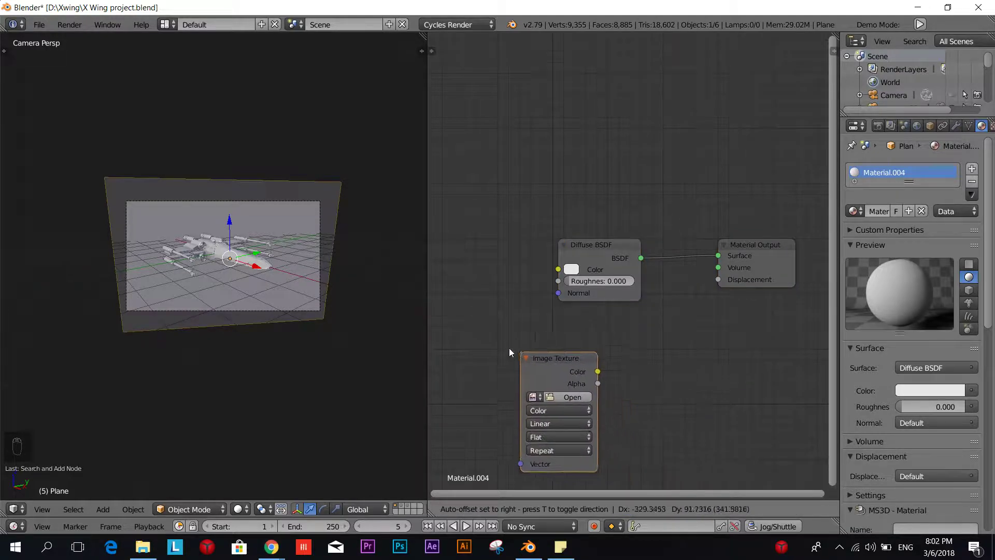
left_click(486, 302)
scroll(632, 343, "down", 2)
middle_click_drag(640, 364, 683, 370)
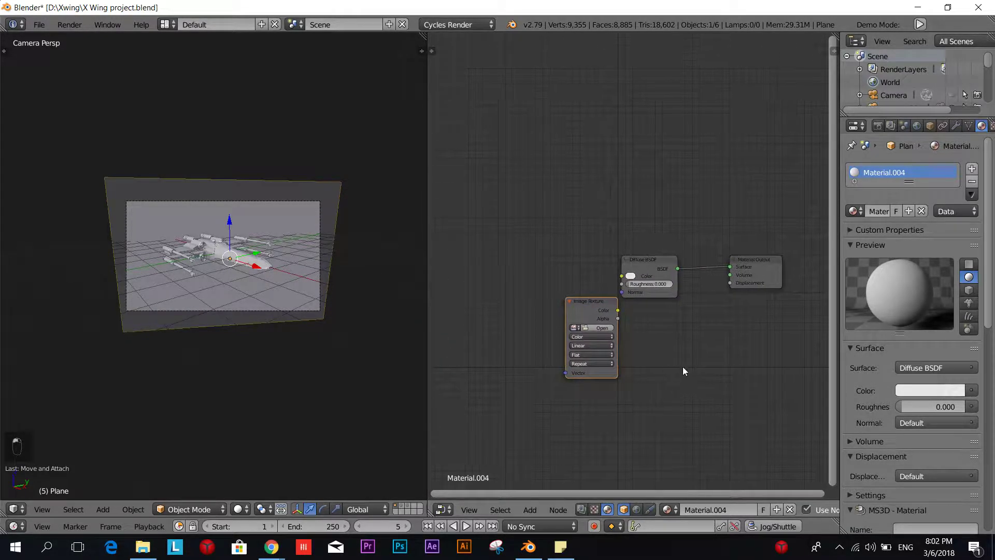
left_click_drag(619, 312, 581, 252)
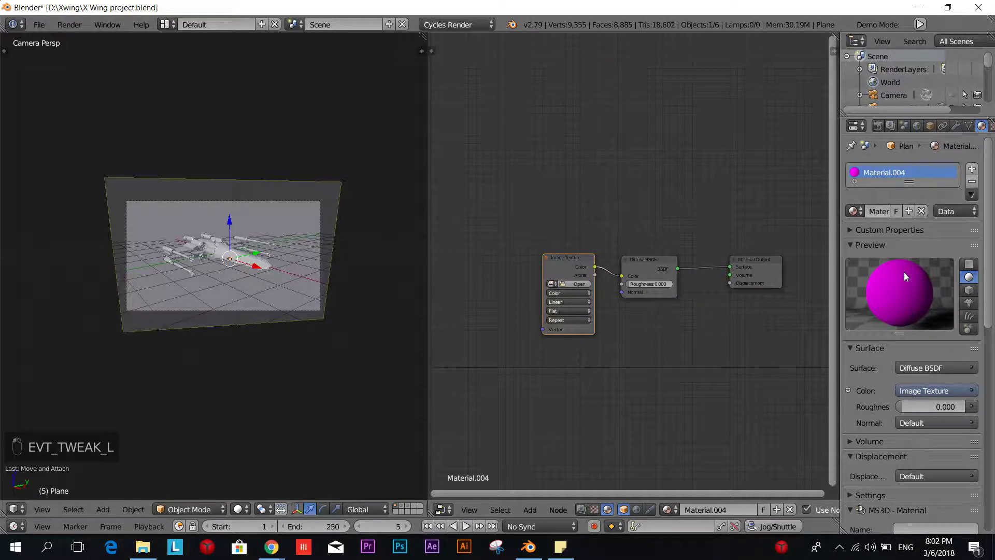
Step: Load universe.jpg from the Xwing folder into the Image Texture node, browsing the files as thumbnails
left_click(576, 283)
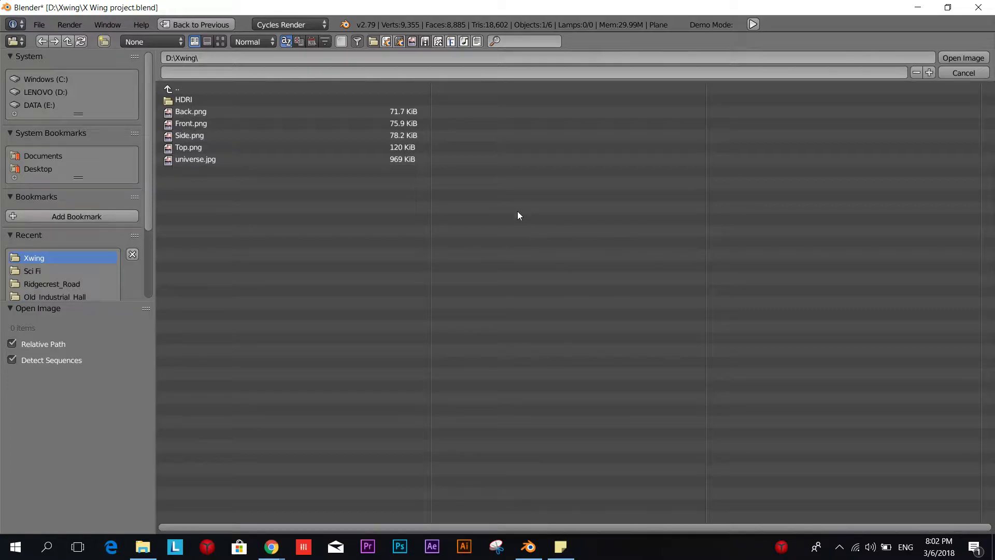
left_click(220, 41)
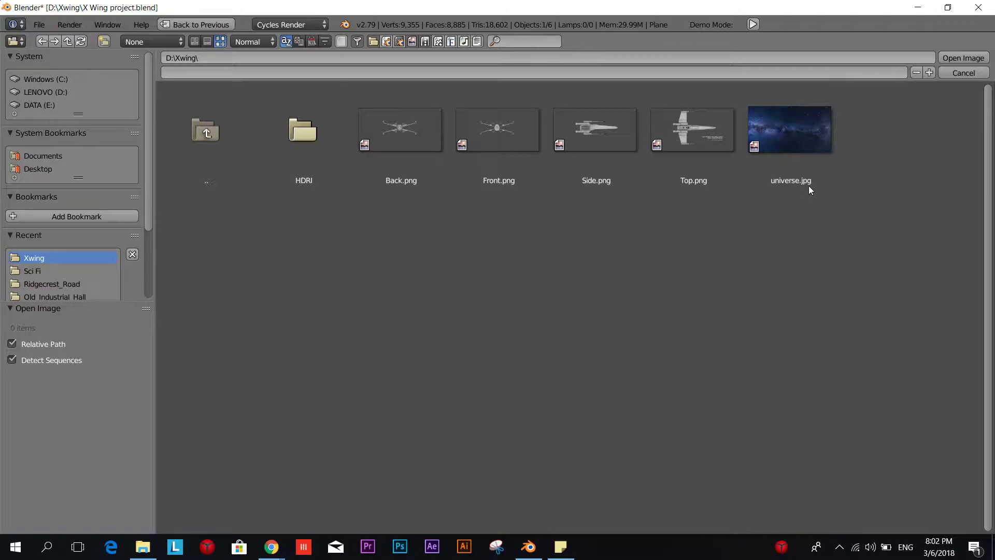
left_click(808, 133)
left_click(962, 58)
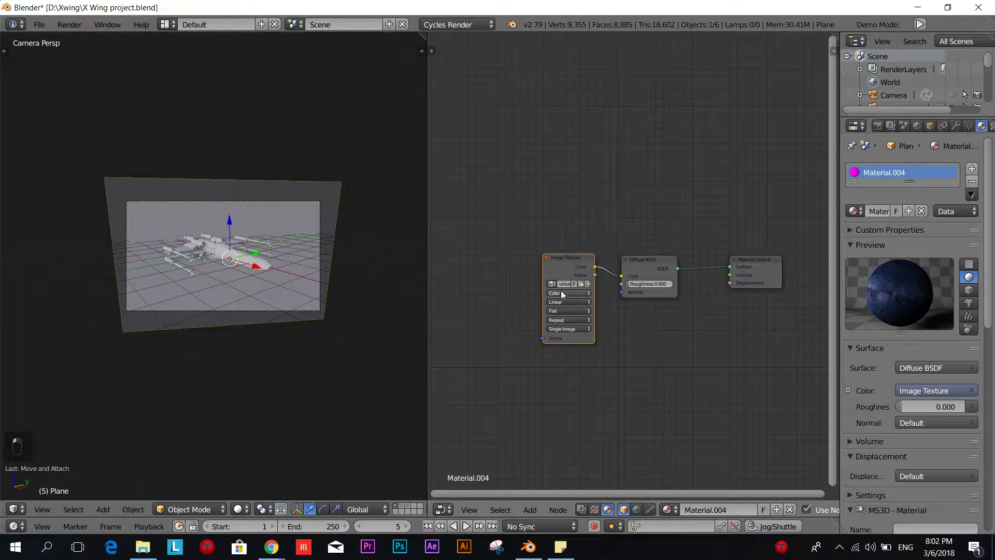
Step: Preview the ship and the textured backdrop in rendered shading, and return to solid shading
key("shift+z")
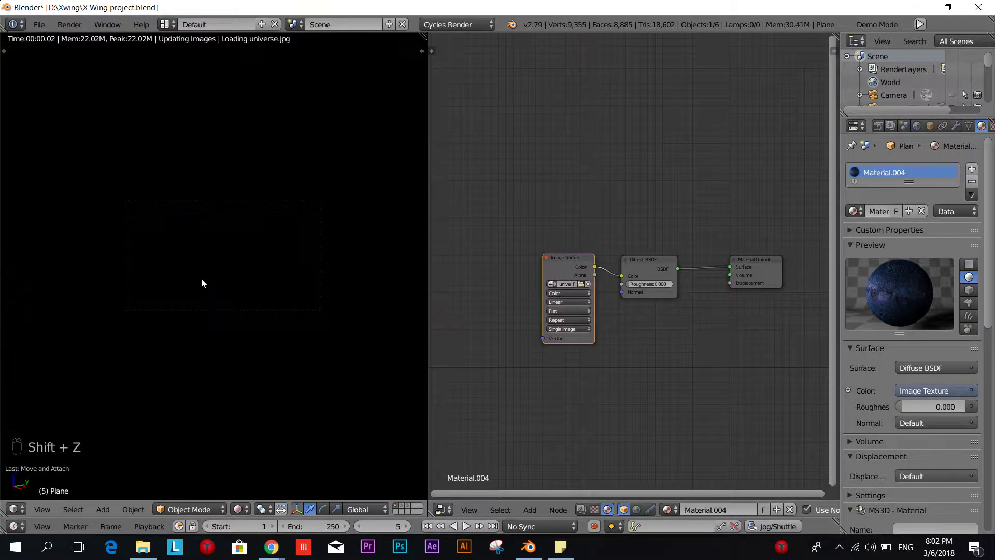
scroll(201, 284, "up", 3)
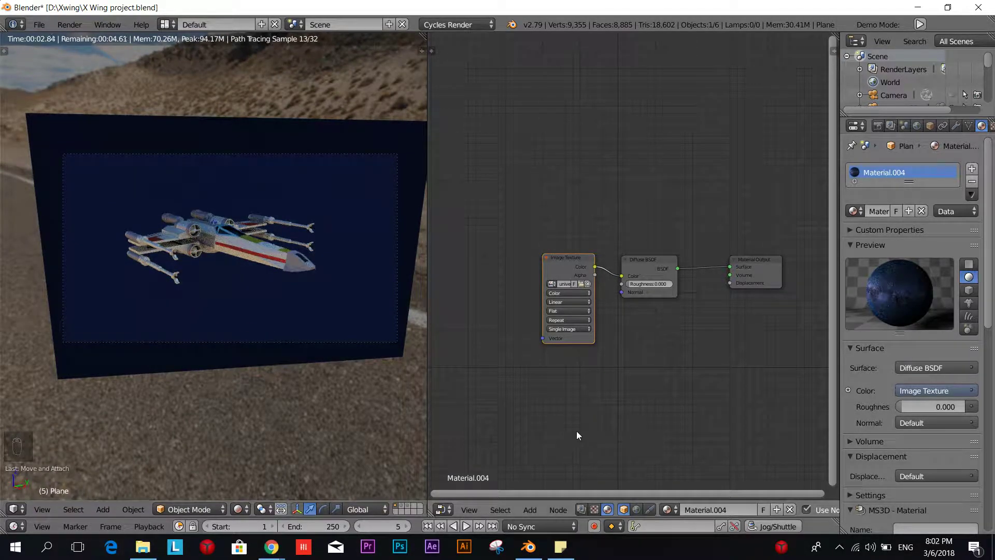
key("shift+z")
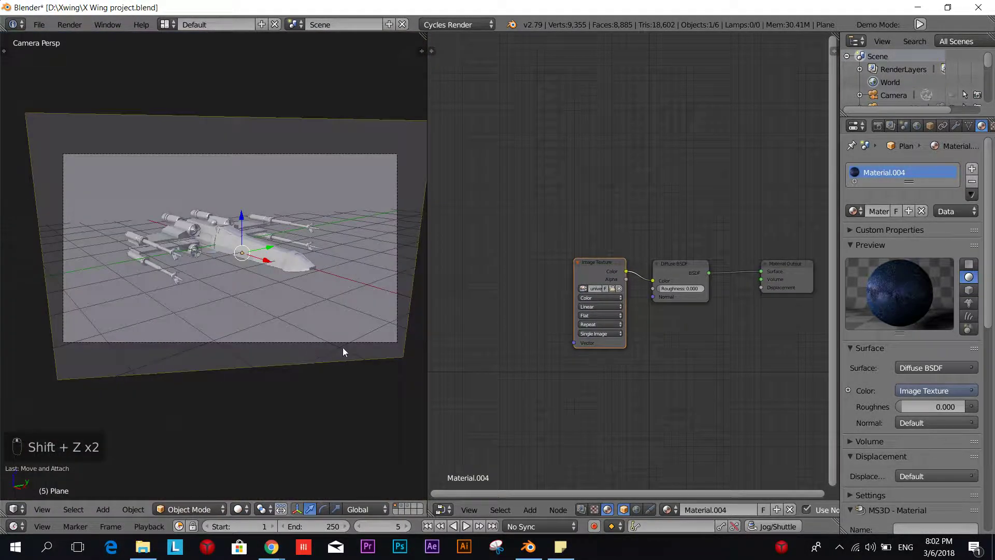
Step: Add a Mapping node to the backdrop material, placed up and to the left of the Image Texture node
middle_click_drag(588, 389, 620, 389)
scroll(625, 392, "up", 1)
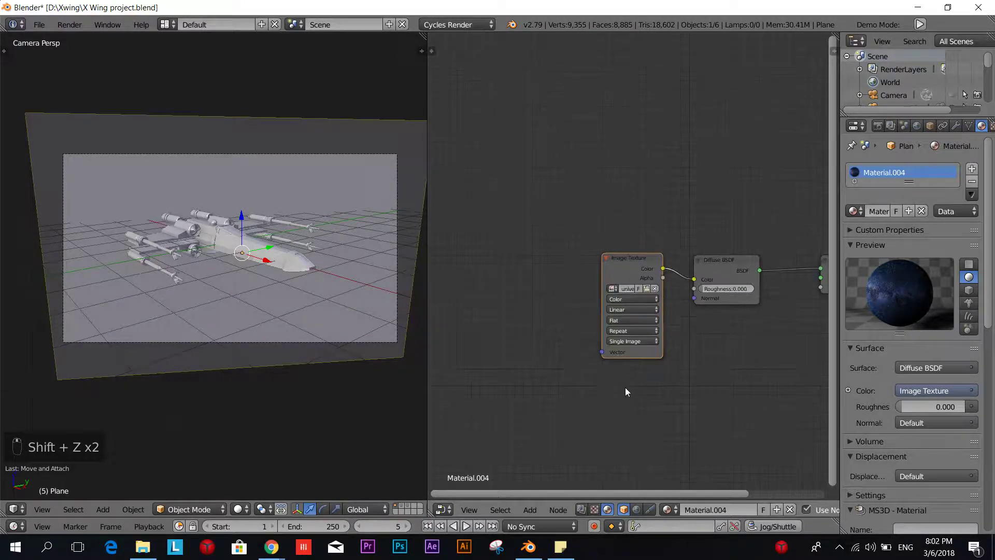
key("shift+a")
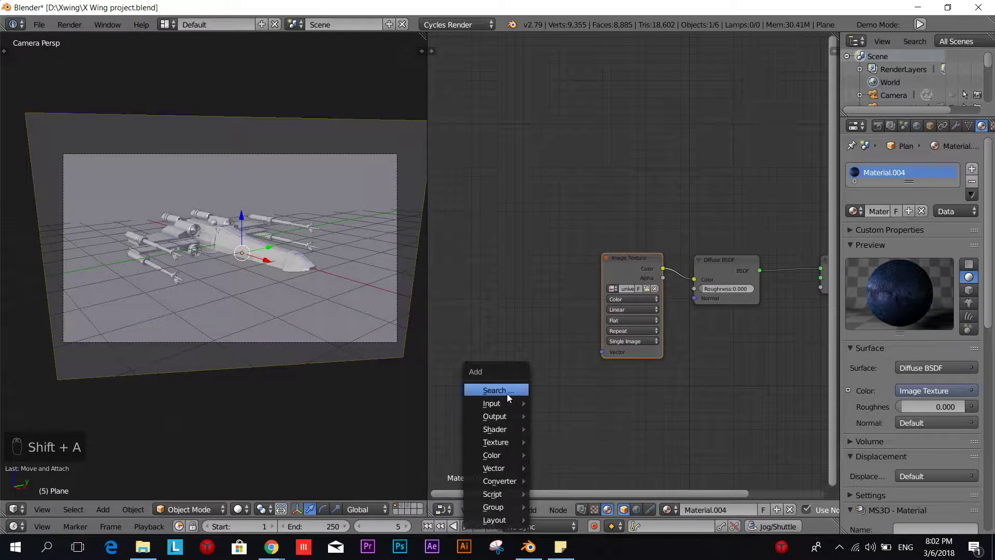
left_click(506, 395)
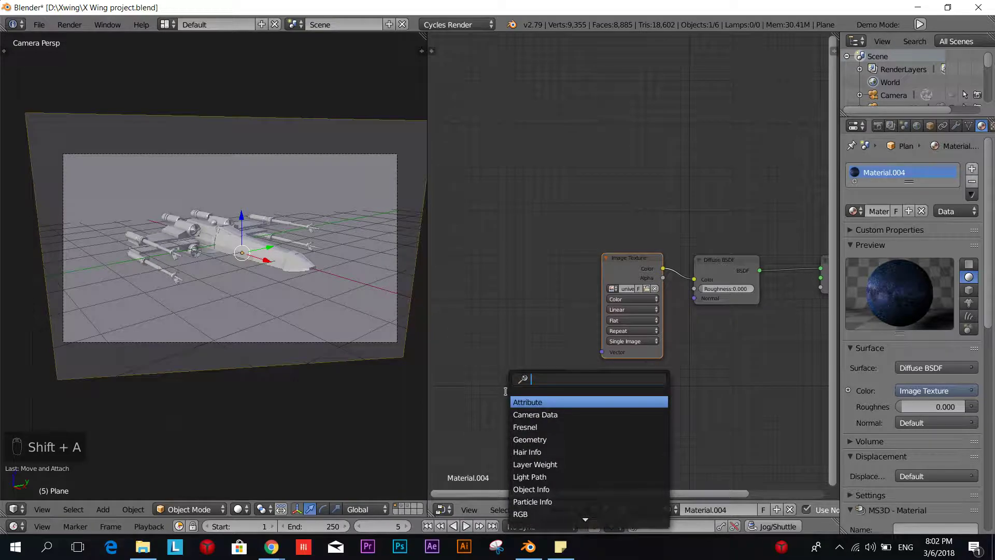
type("mapp")
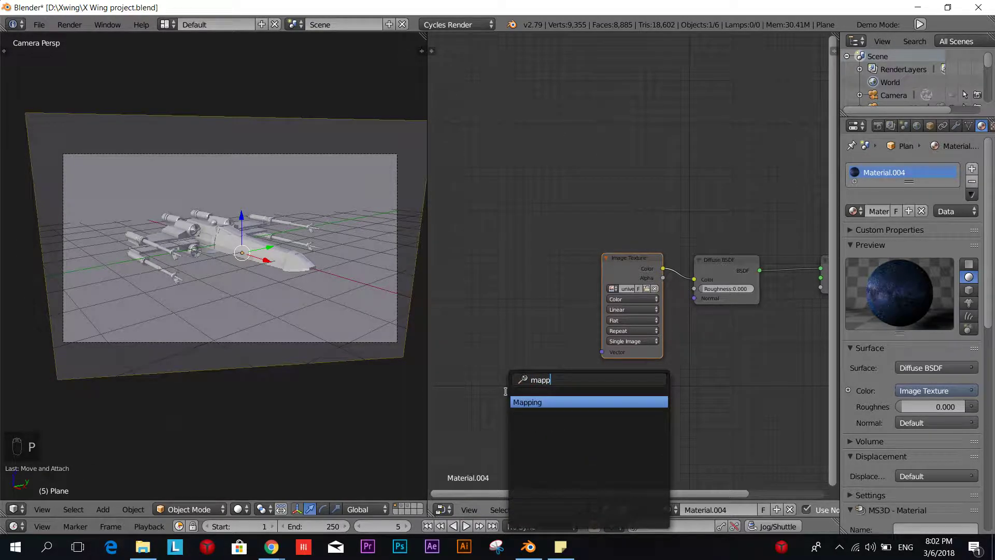
left_click(540, 402)
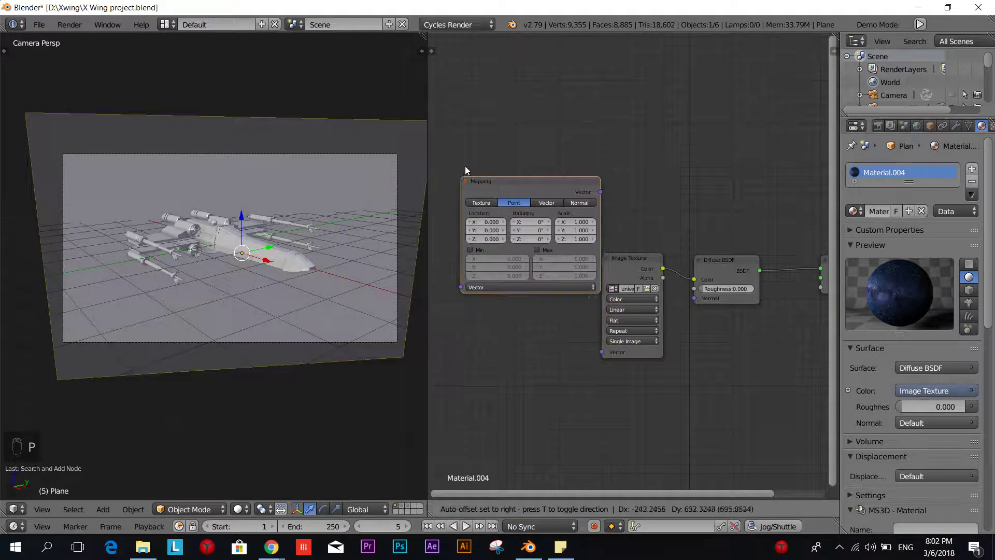
Step: Add a Texture Coordinate node at the start of the node chain and move the Mapping node between it and the Image Texture
scroll(511, 274, "down", 1)
middle_click_drag(511, 274, 667, 337)
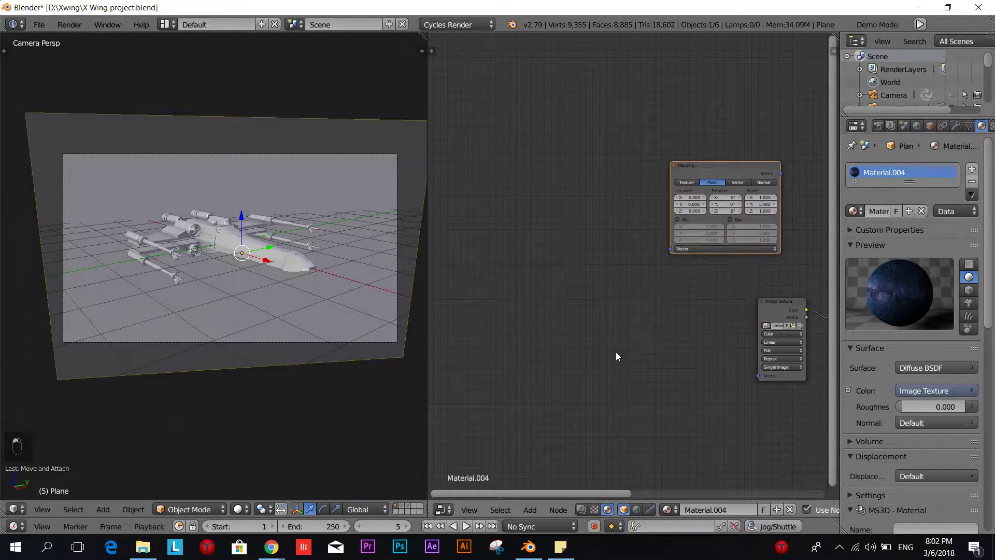
key("shift+a")
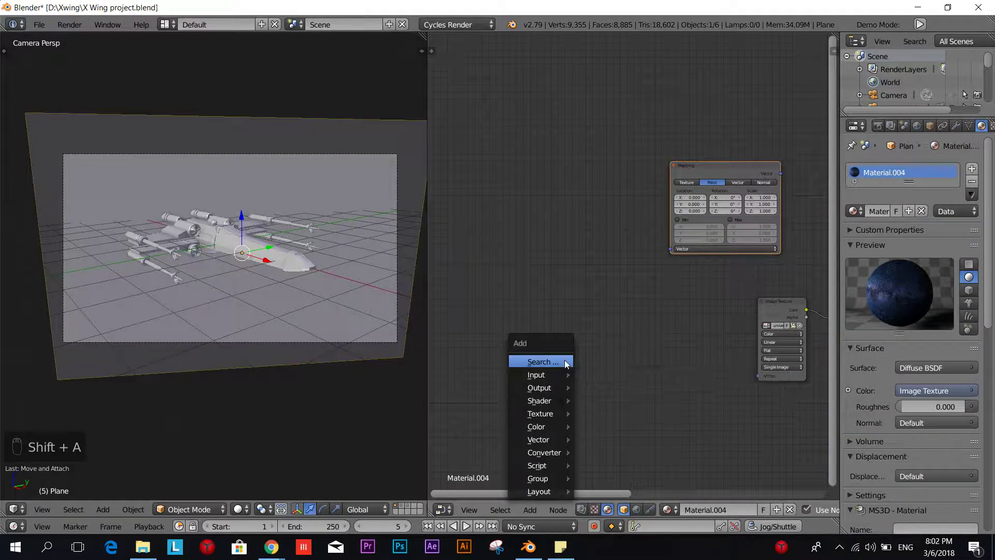
left_click(564, 361)
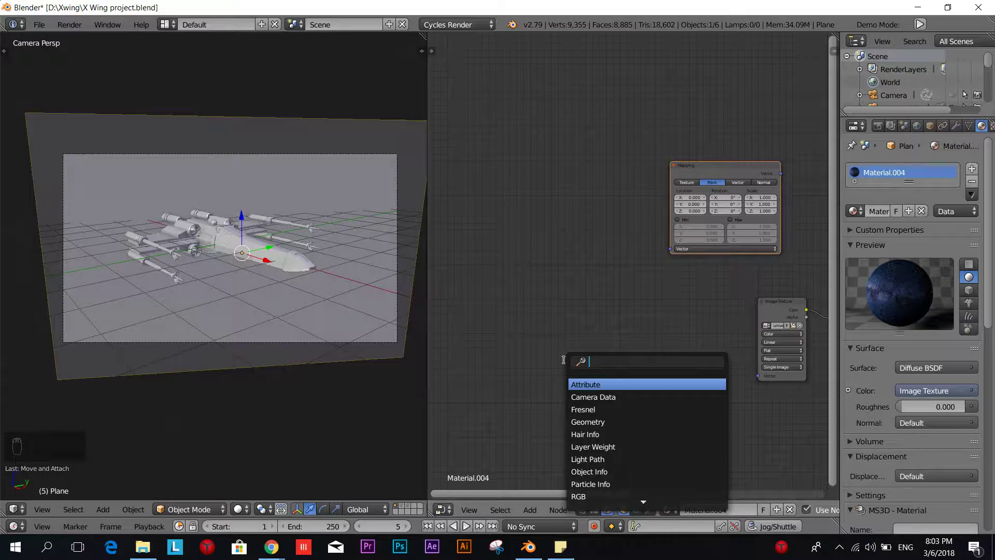
type("te")
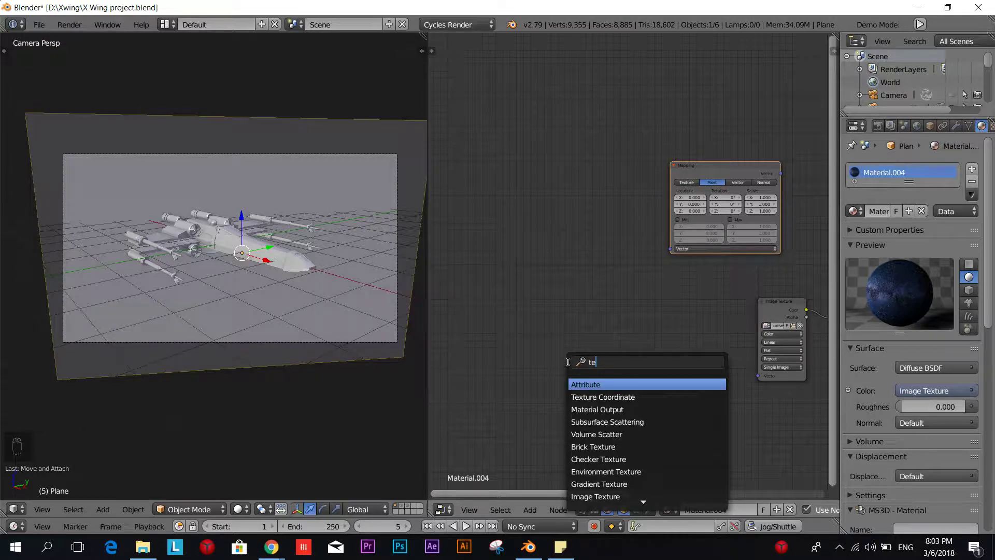
left_click(601, 397)
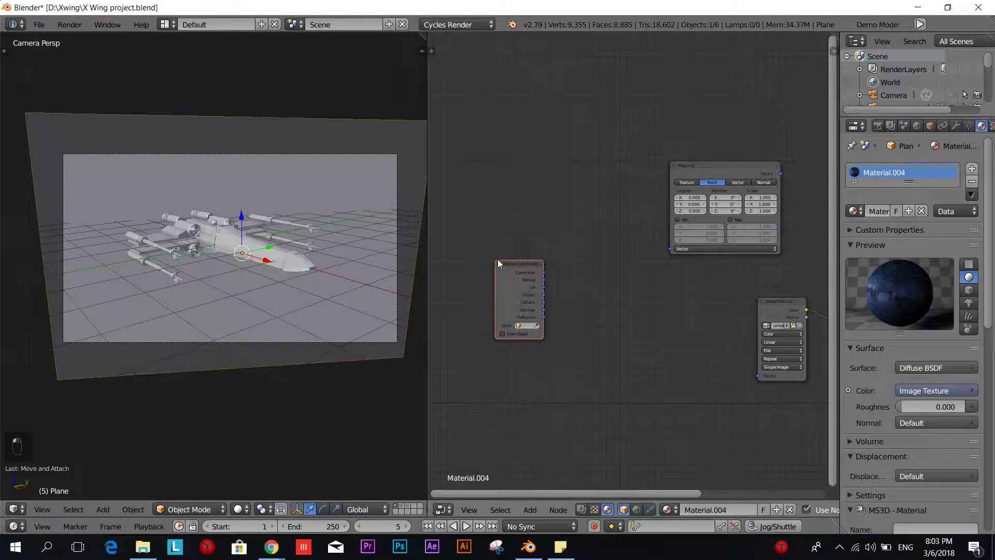
left_click(497, 259)
left_click_drag(710, 165, 619, 259)
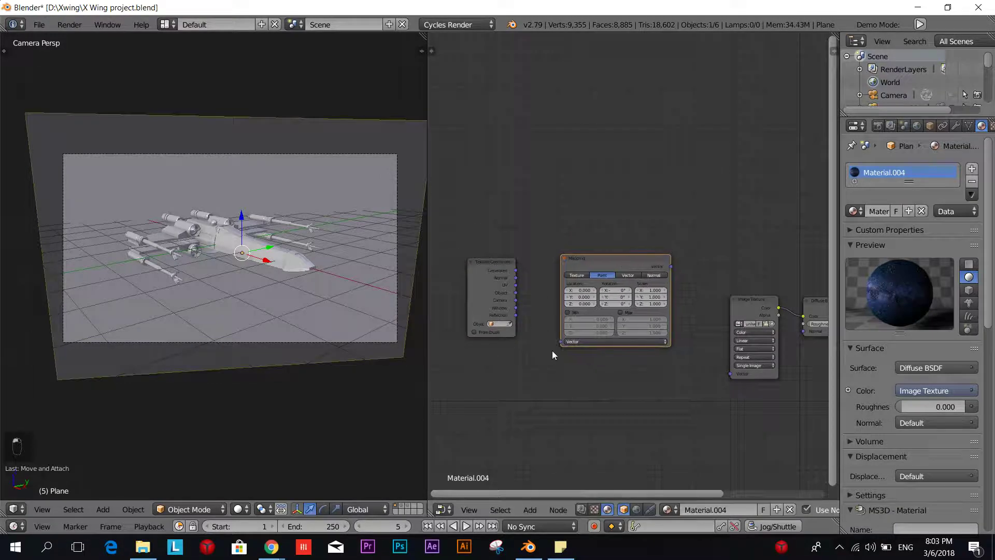
Step: Link the Mapping output to the Image Texture's Vector input, and the Texture Coordinate's Window output to the Mapping's Vector input
scroll(570, 369, "up", 2)
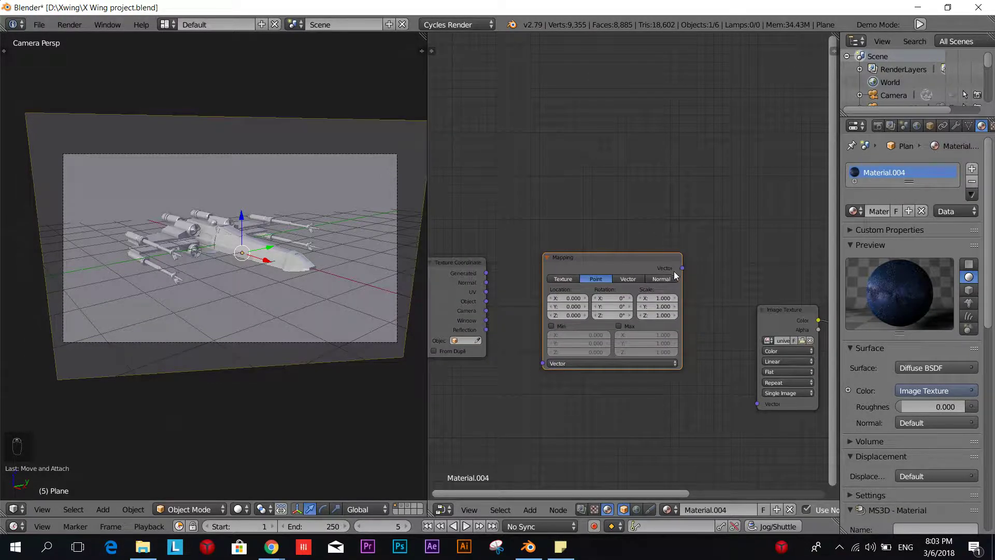
left_click_drag(683, 268, 758, 403)
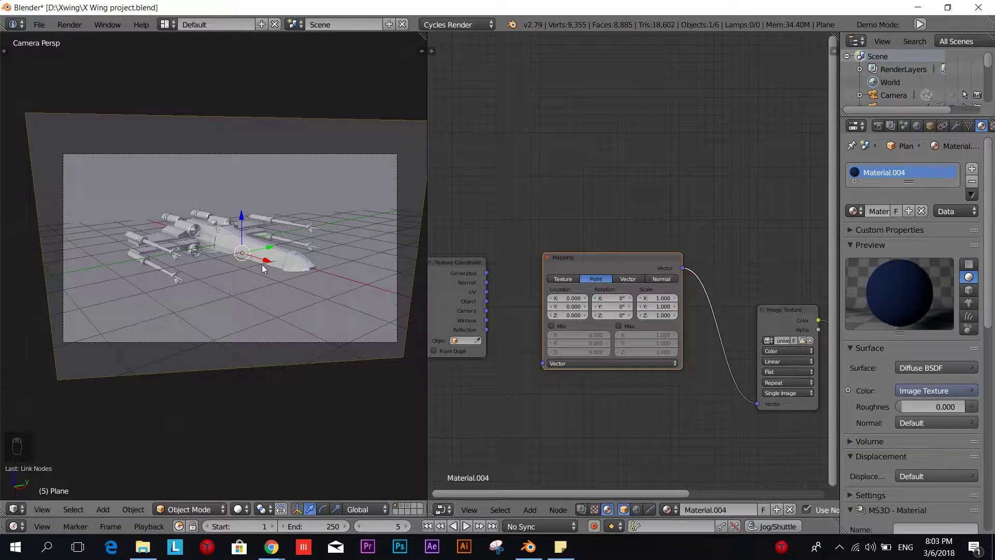
scroll(508, 427, "up", 3)
middle_click_drag(496, 358, 554, 364)
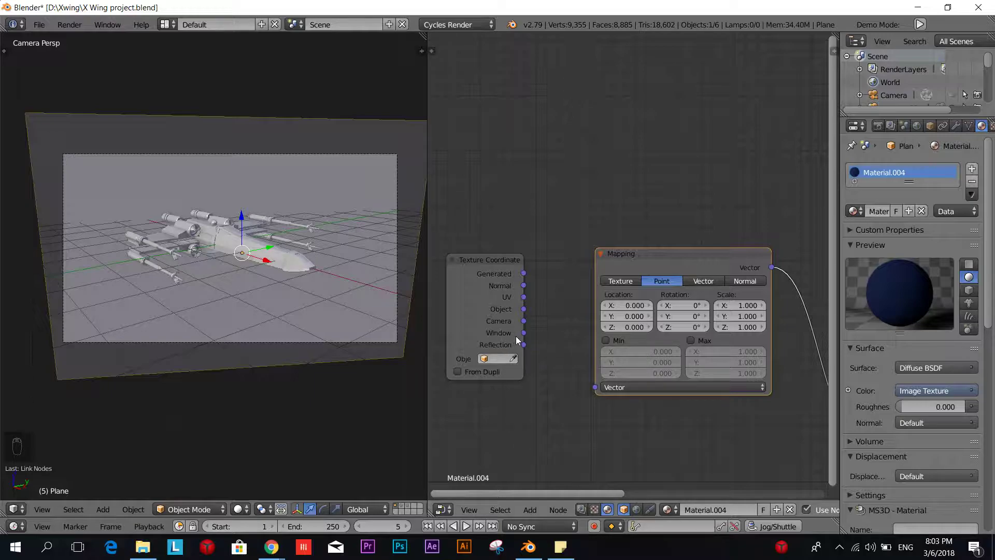
left_click_drag(525, 335, 540, 351)
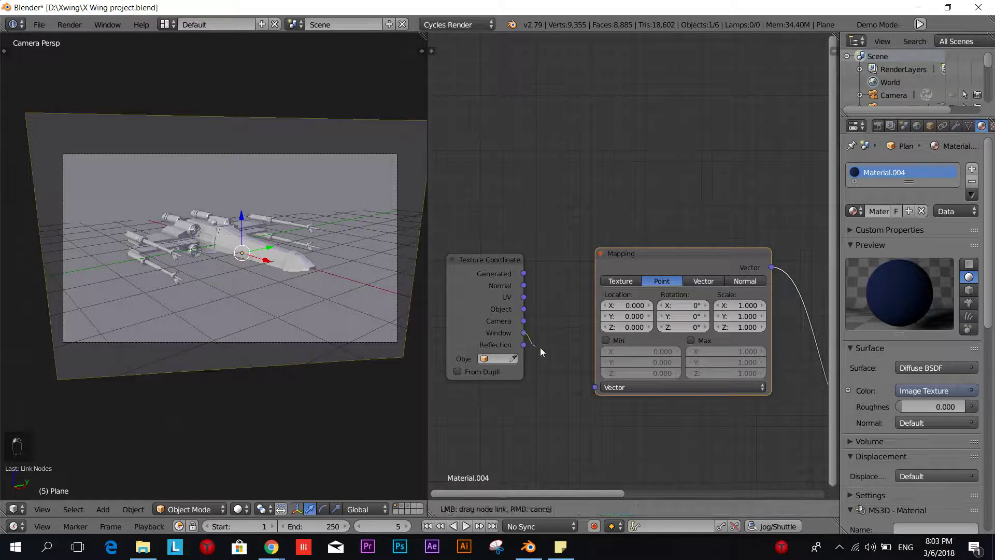
left_click_drag(582, 379, 595, 387)
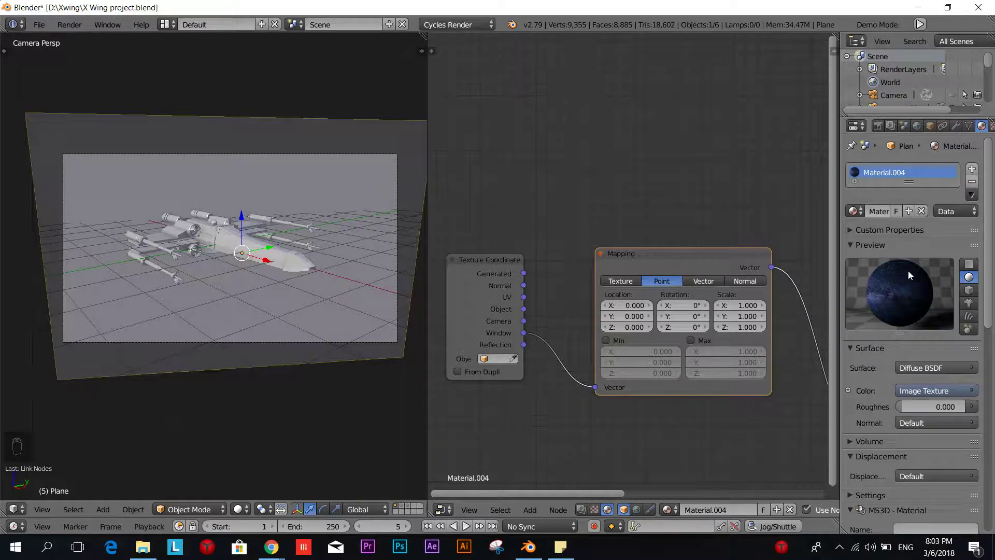
Step: Change the backdrop material's surface shader from Diffuse BSDF to Emission
left_click(909, 369)
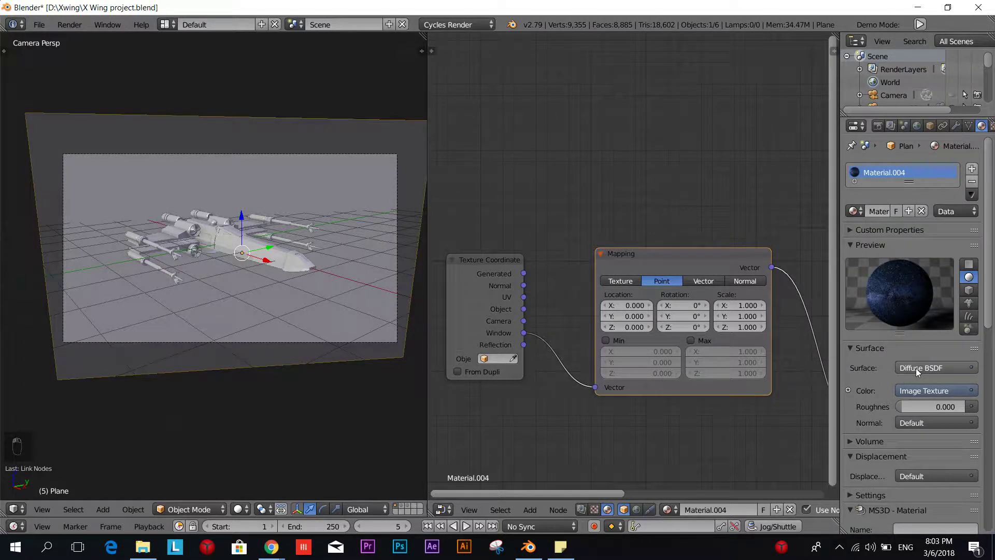
left_click(915, 368)
left_click(850, 161)
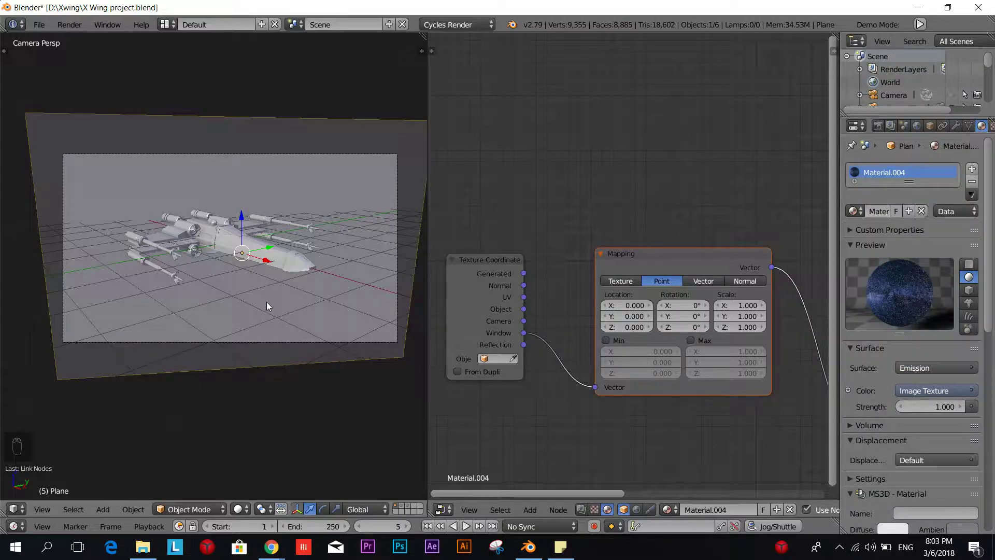
Step: Preview the X-wing and its space backdrop through the camera in Rendered viewport shading
key("shift+z")
scroll(267, 300, "up", 2)
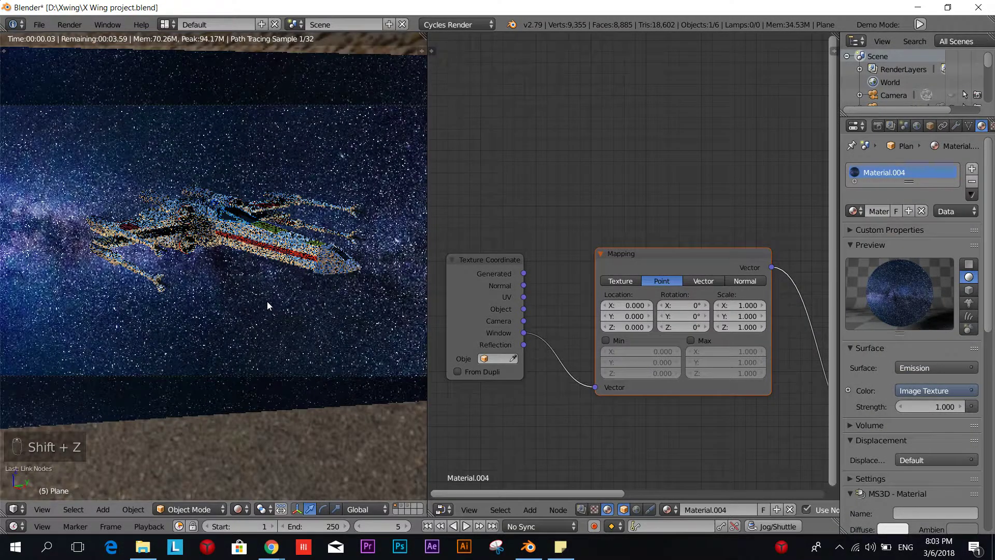
scroll(266, 301, "down", 4)
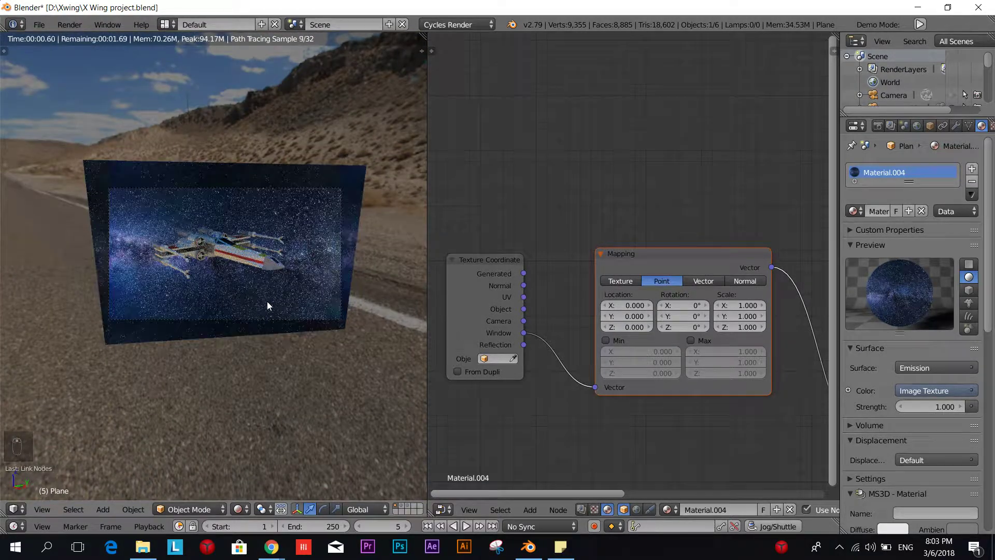
key("KP_0")
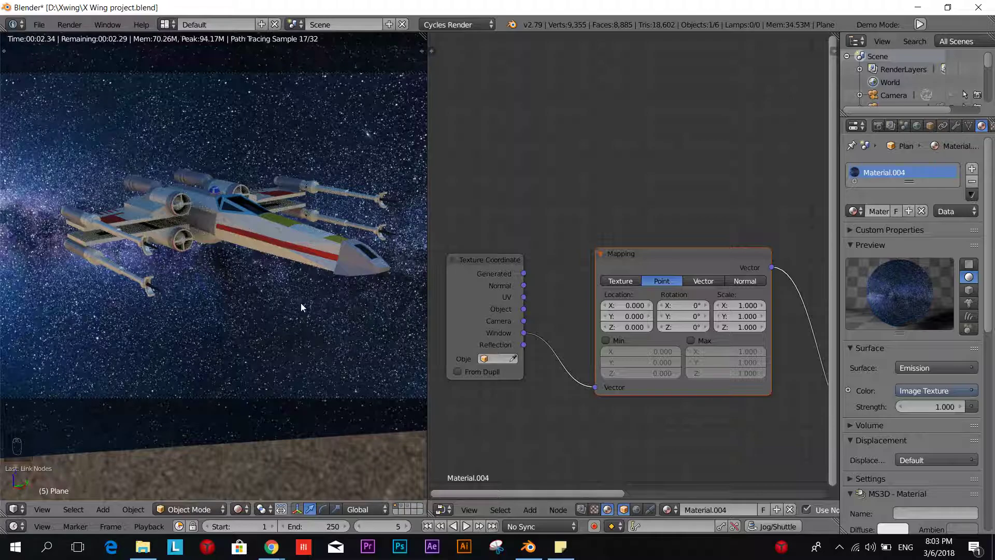
key("KP_0")
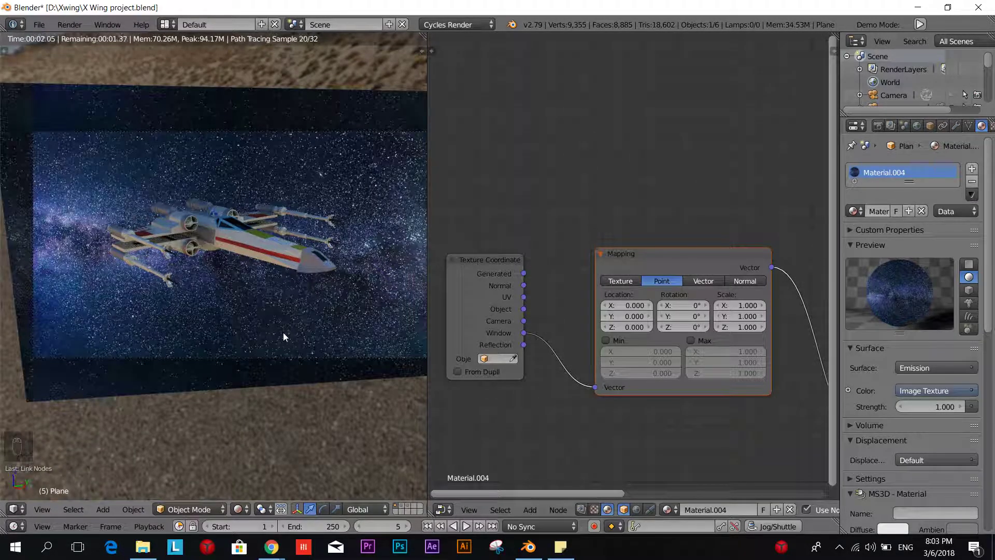
Step: Show the World shader nodes and set the Background node's strength to 1.5
left_click(636, 509)
key("Home")
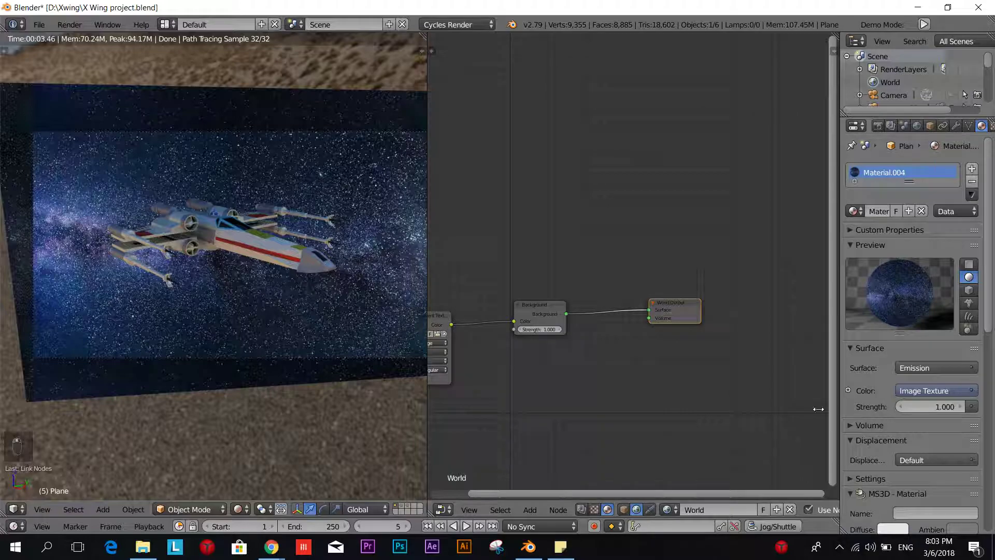
scroll(611, 385, "up", 3)
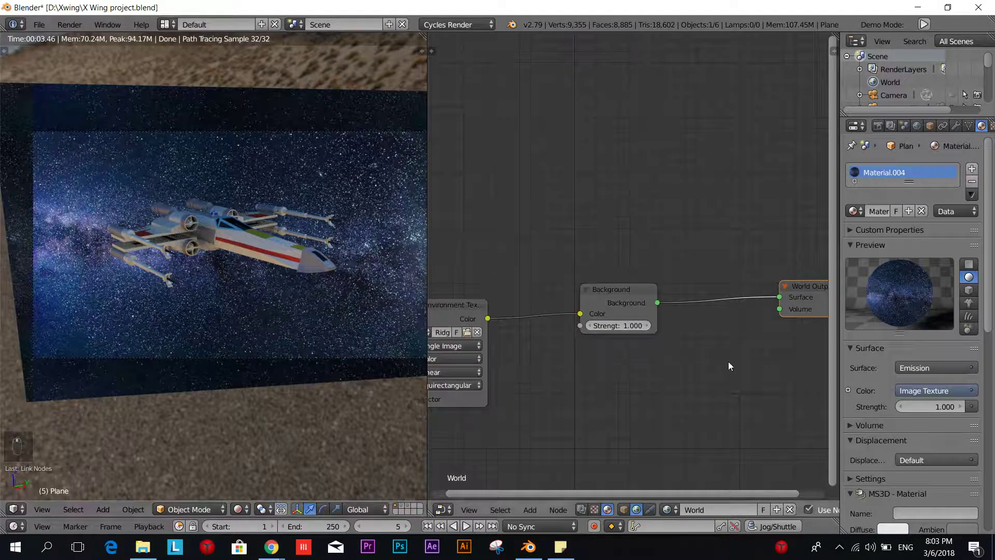
scroll(630, 387, "up", 1)
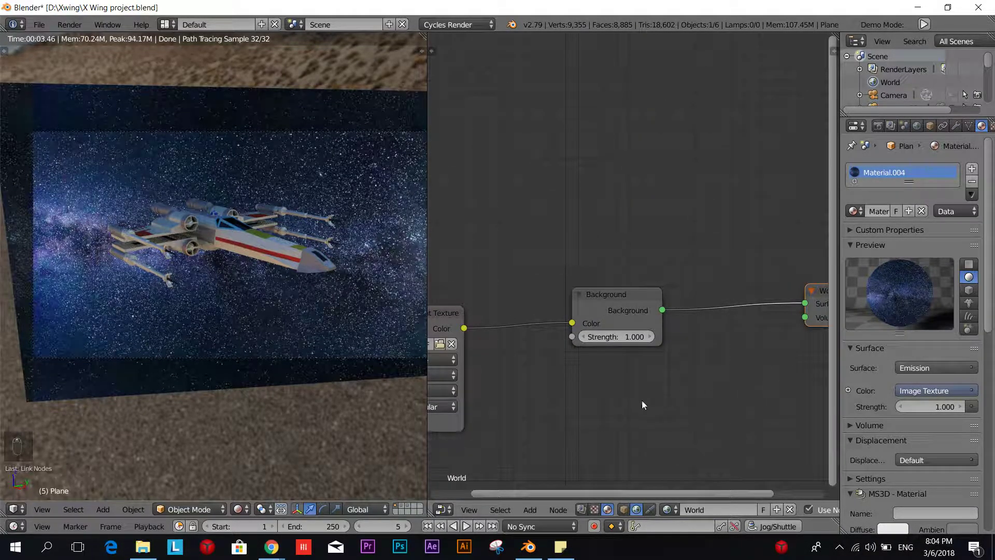
left_click(628, 339)
type("1.5")
key("Return")
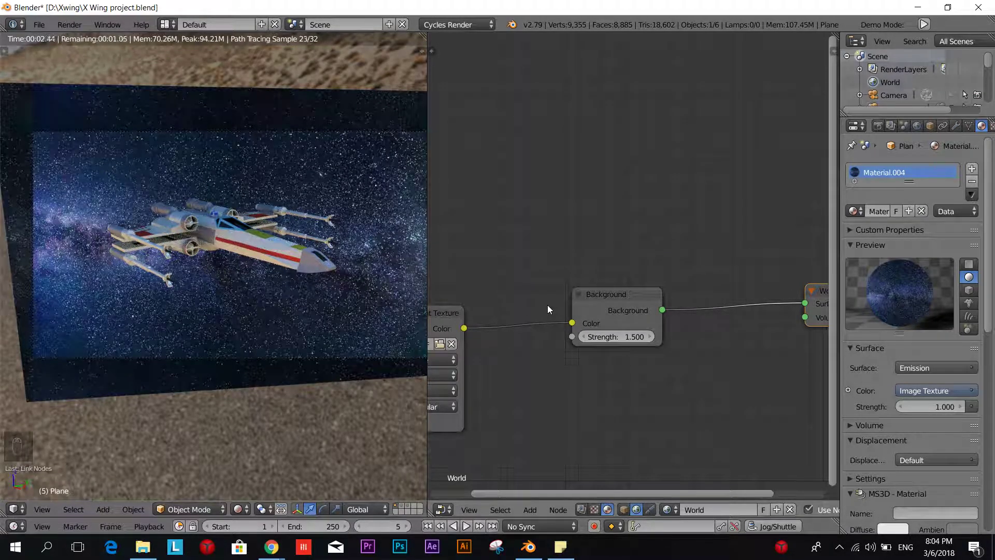
scroll(547, 305, "down", 2)
scroll(311, 317, "down", 4)
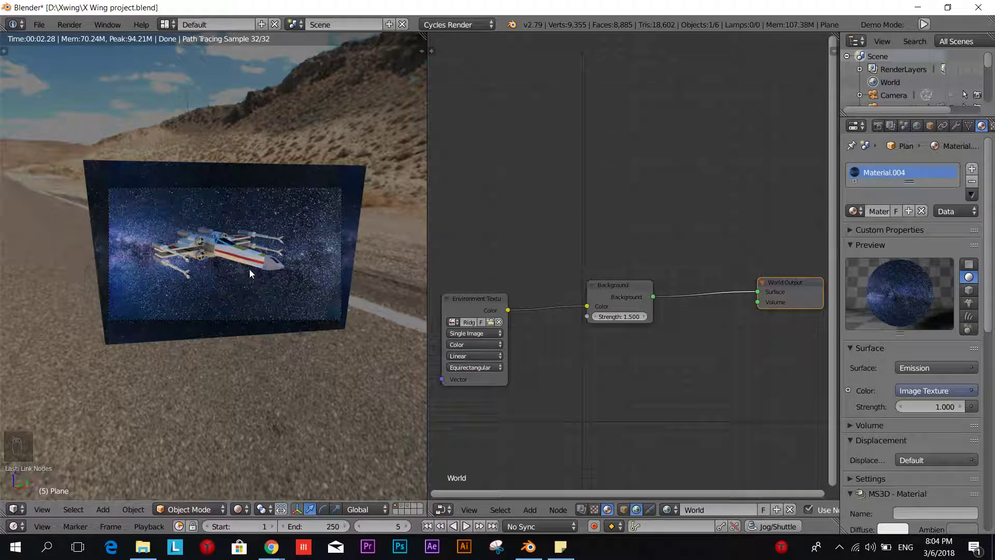
Step: Render the current frame from the camera as a still image
left_click(875, 126)
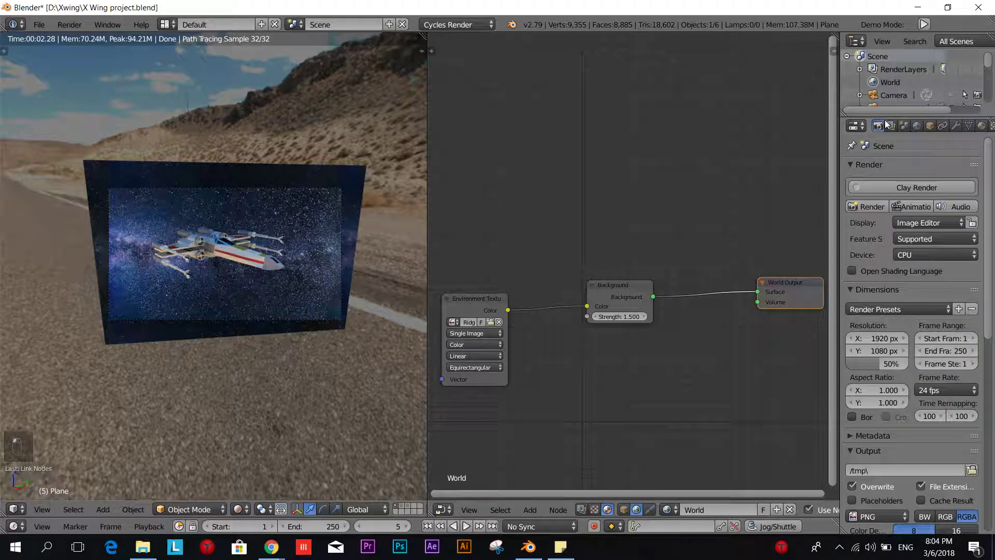
left_click(866, 207)
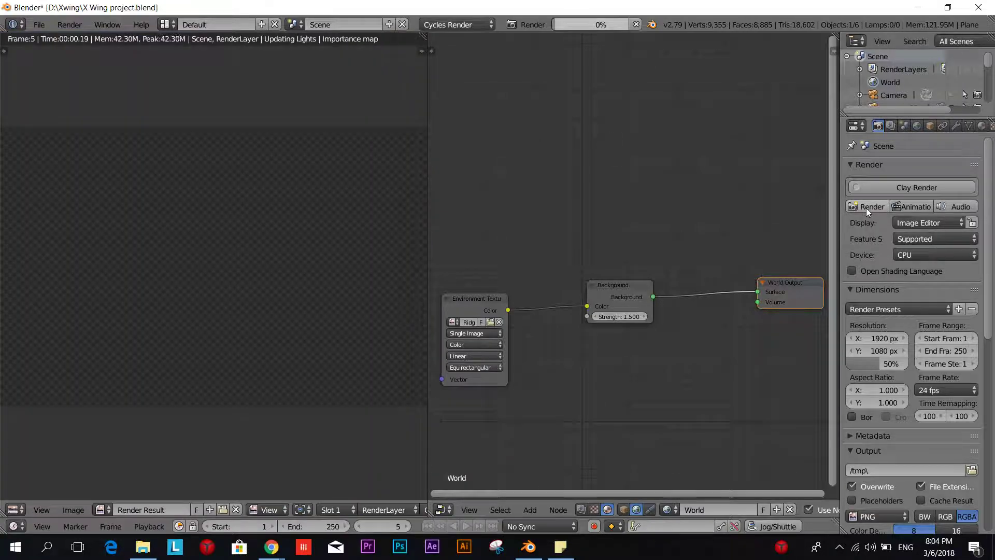
scroll(165, 375, "up", 2)
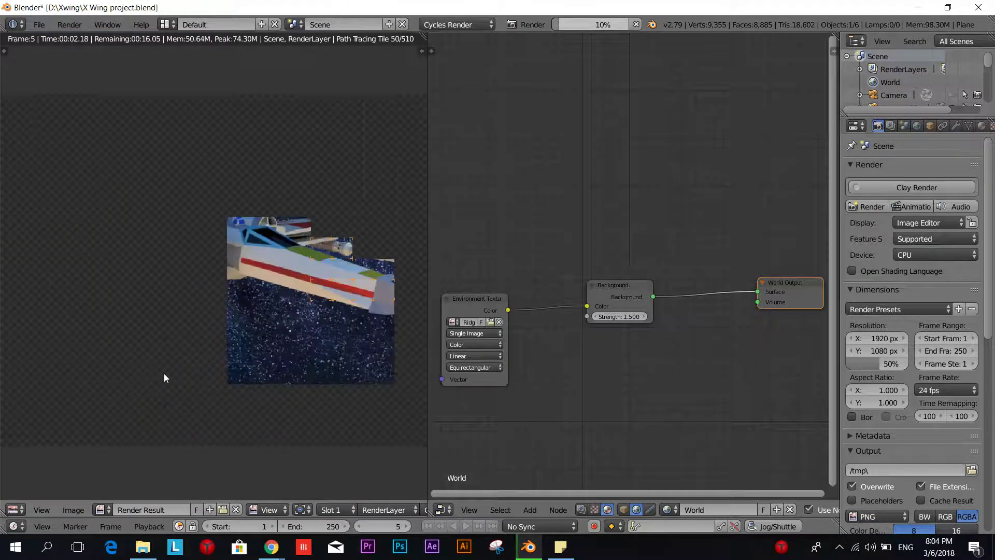
scroll(168, 359, "down", 1)
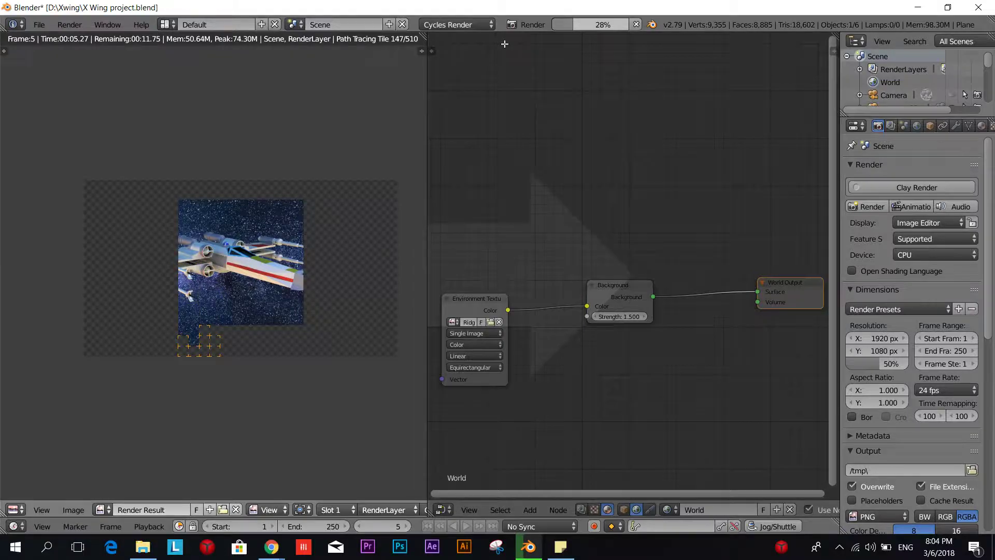
Step: Merge the node editor area into the render result area and inspect the X-wing render at larger size
left_click_drag(504, 44, 504, 43)
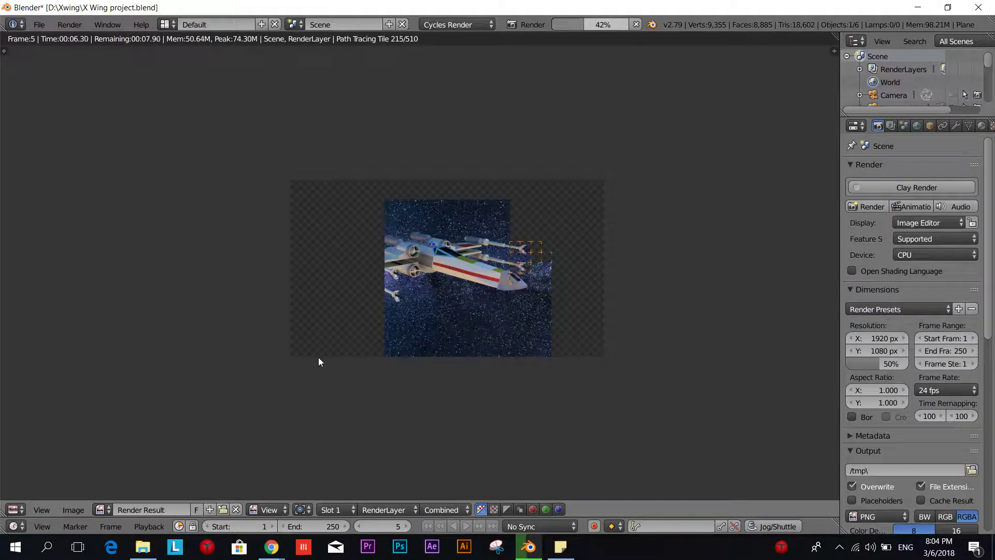
scroll(319, 356, "up", 5)
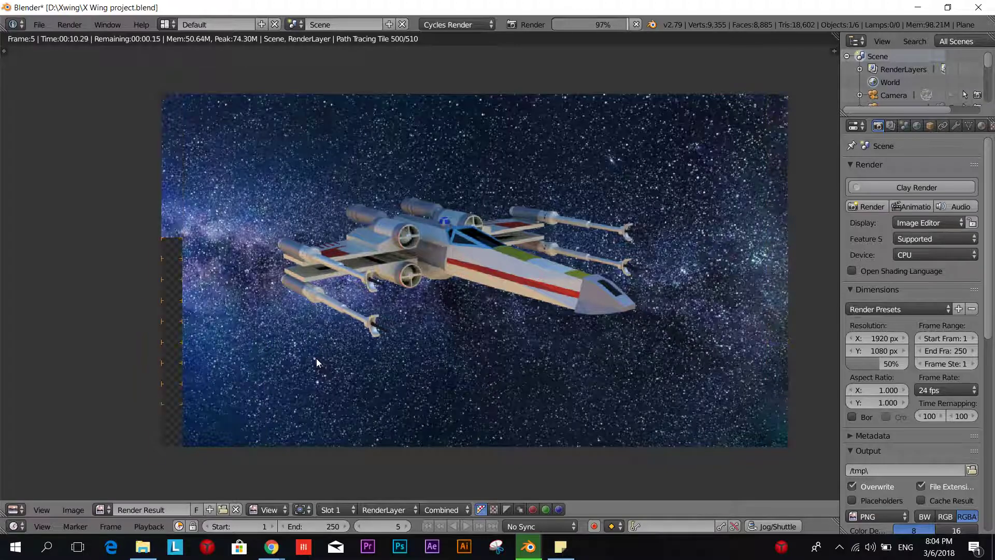
scroll(312, 358, "down", 3)
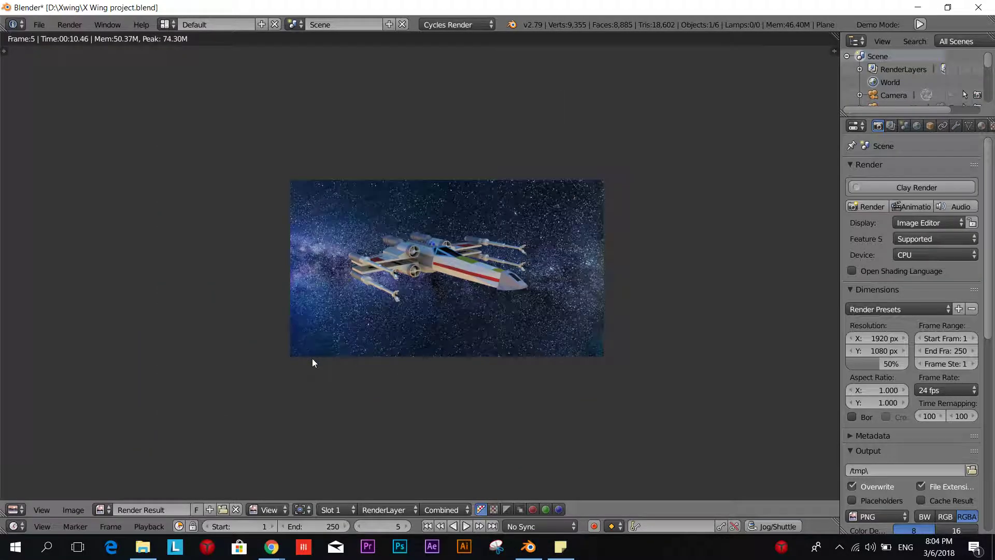
scroll(369, 376, "up", 3)
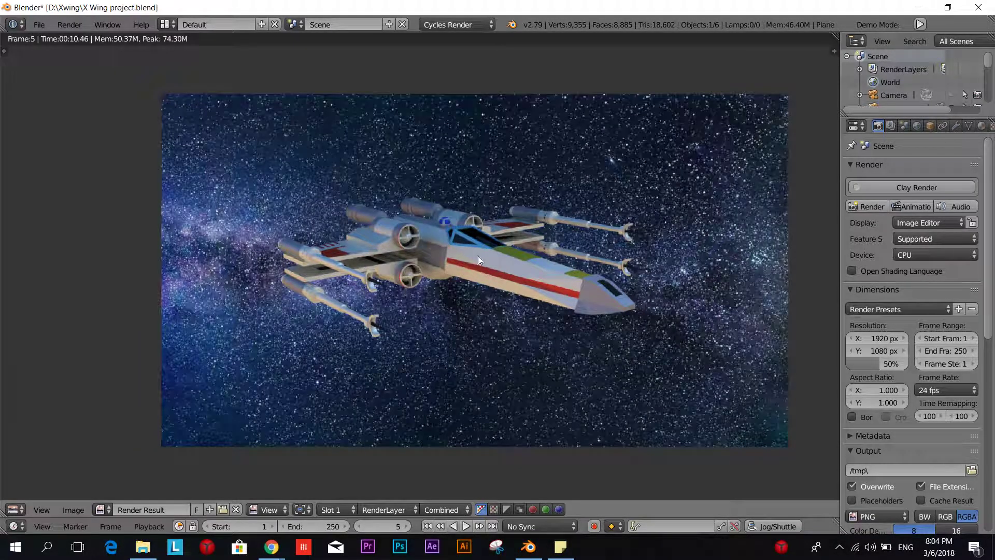
left_click(77, 512)
scroll(505, 346, "up", 3)
scroll(504, 346, "down", 4)
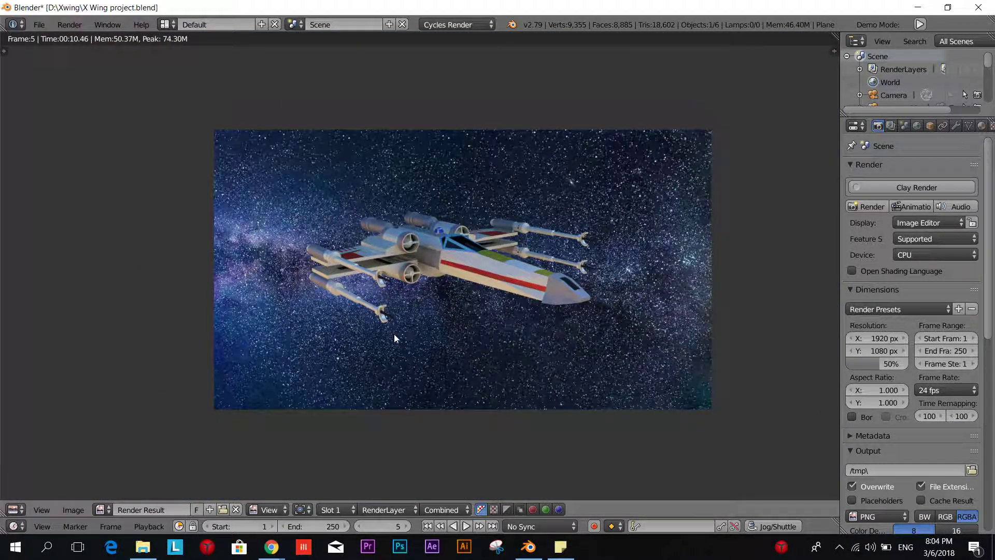
scroll(389, 337, "up", 2)
scroll(387, 336, "down", 2)
Step: Save the render result as a PNG image named First Render in D:\Xwing
left_click(79, 511)
left_click(139, 431)
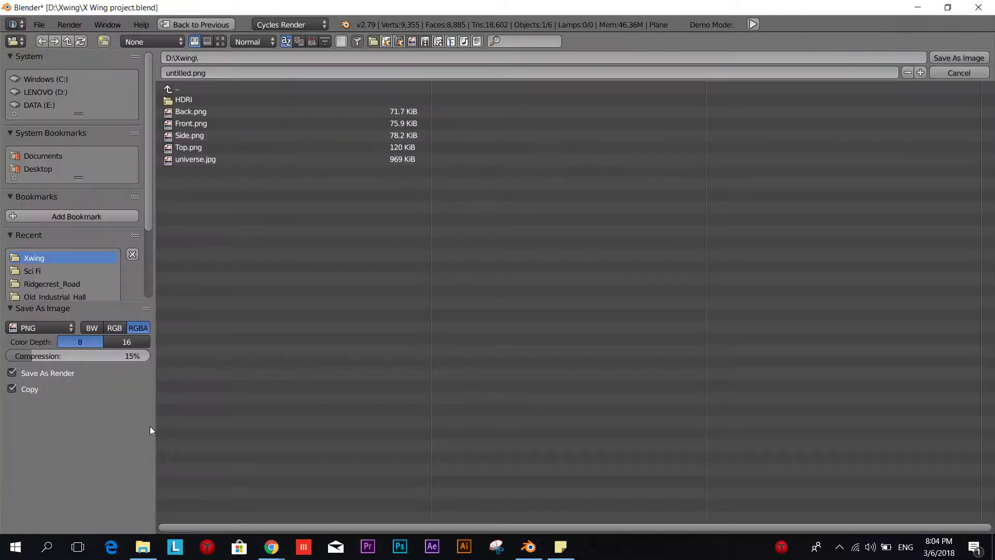
left_click(212, 72)
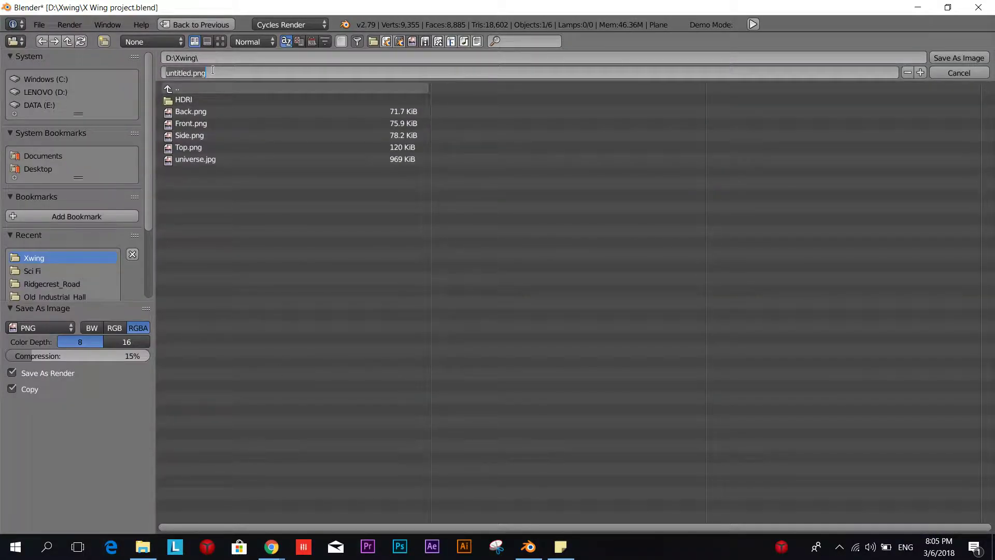
type("First Render")
key("Return")
left_click(958, 58)
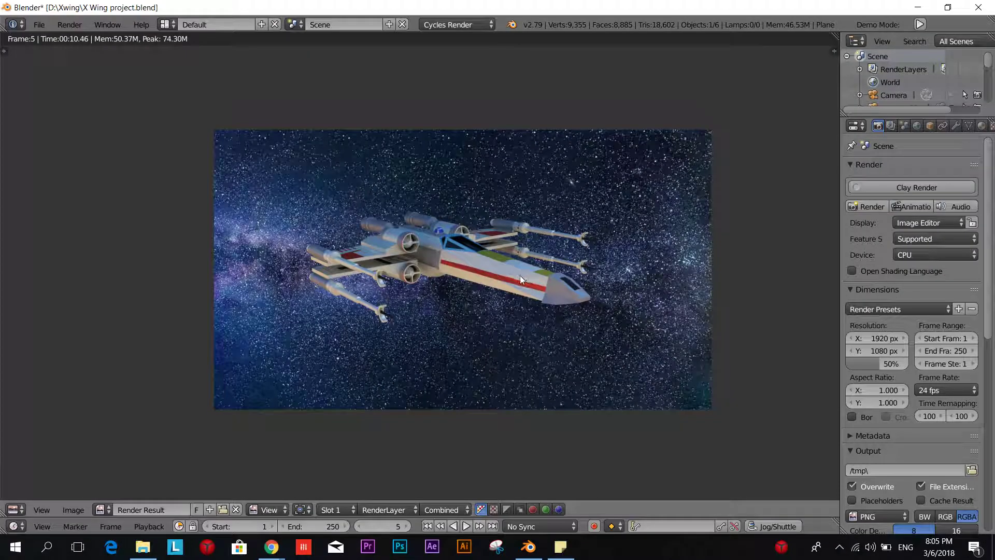
scroll(502, 320, "up", 2)
scroll(503, 320, "down", 2)
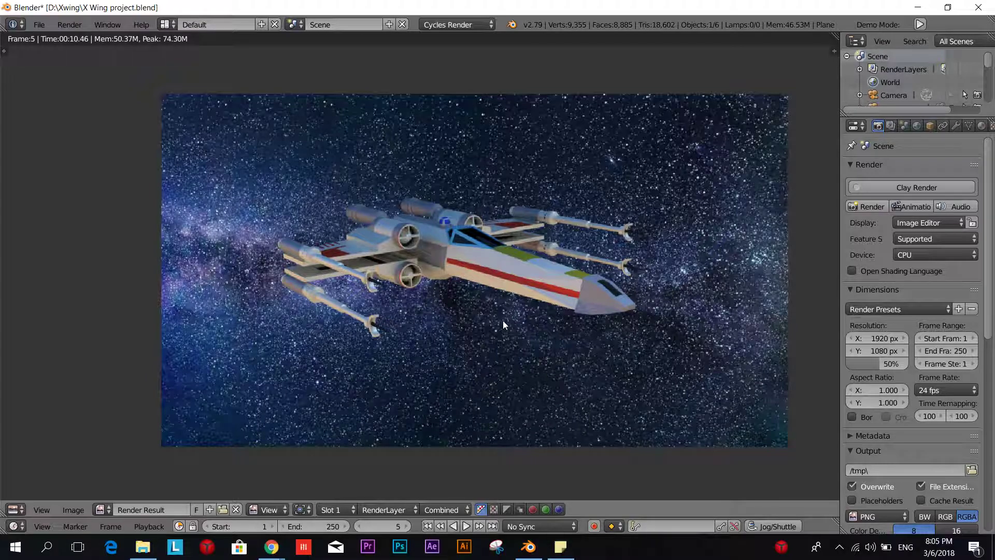